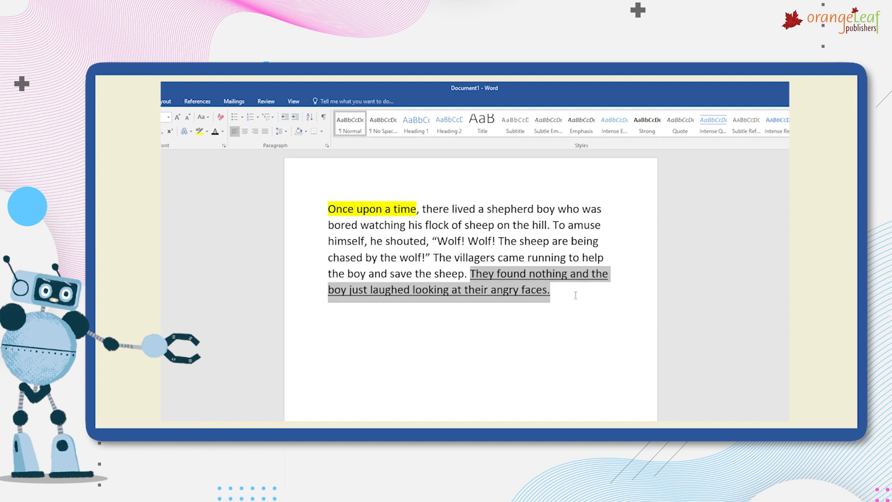
Try converting the words "there lived a shepherd" in the first sentence to UPPERCASE
{"action": "left_click", "coordinate": [576, 293]}
{"action": "left_click_drag", "start_coordinate": [422, 208], "coordinate": [537, 209]}
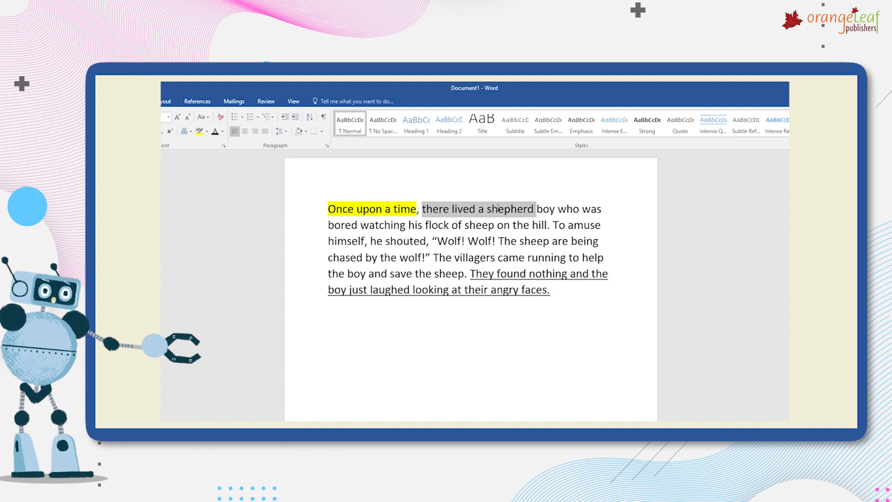
{"action": "left_click", "coordinate": [208, 118]}
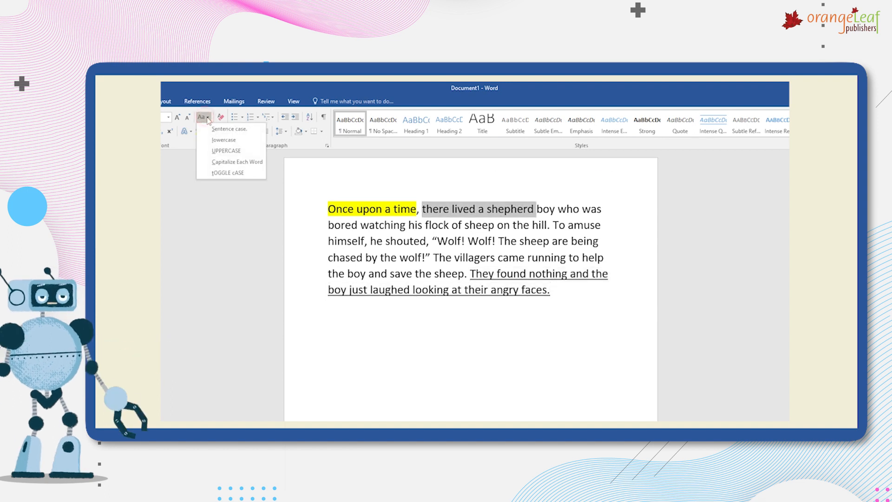
{"action": "left_click", "coordinate": [226, 151]}
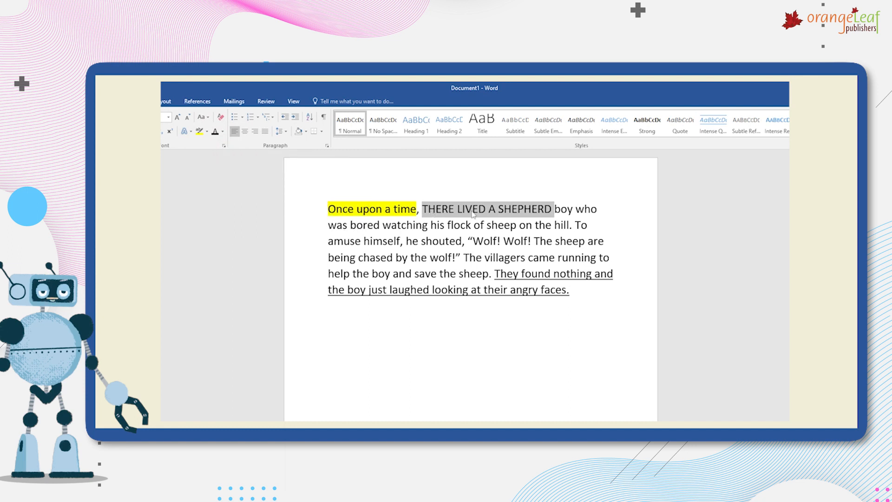
{"action": "key", "text": "ctrl+z"}
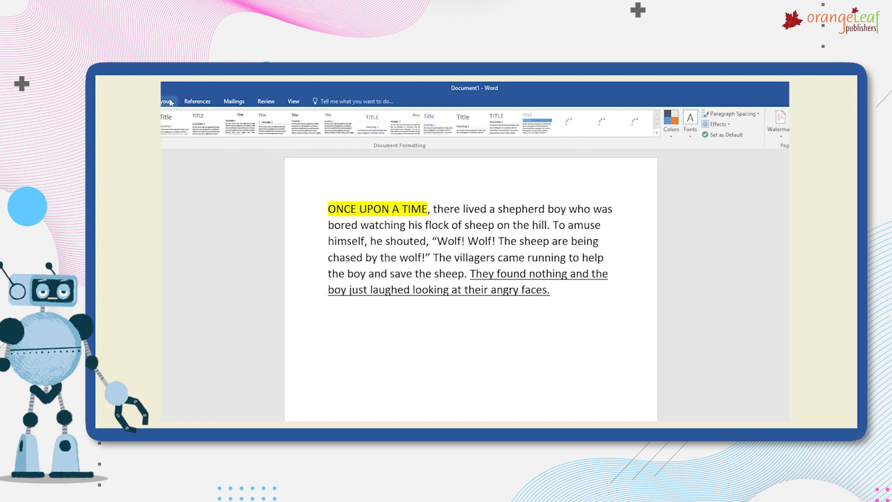
Increase the story paragraph's indent by one level and apply the 1) a) i) multilevel list format
{"action": "left_click", "coordinate": [168, 102]}
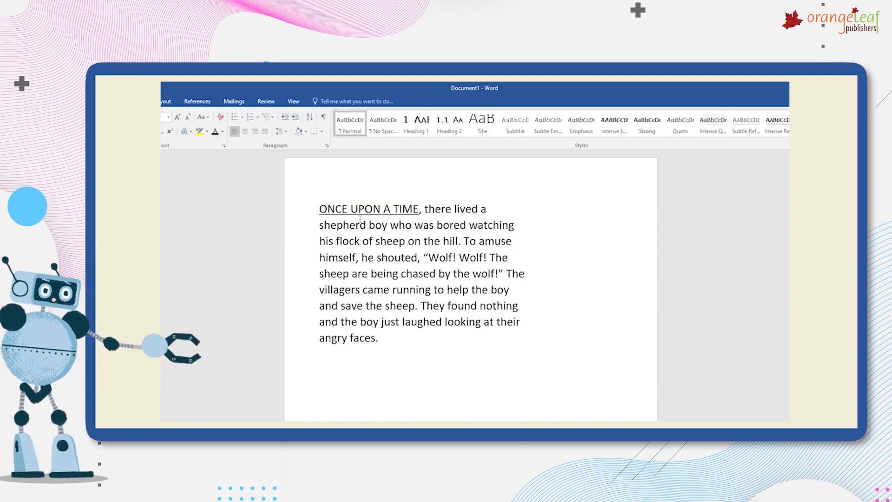
{"action": "left_click", "coordinate": [295, 118]}
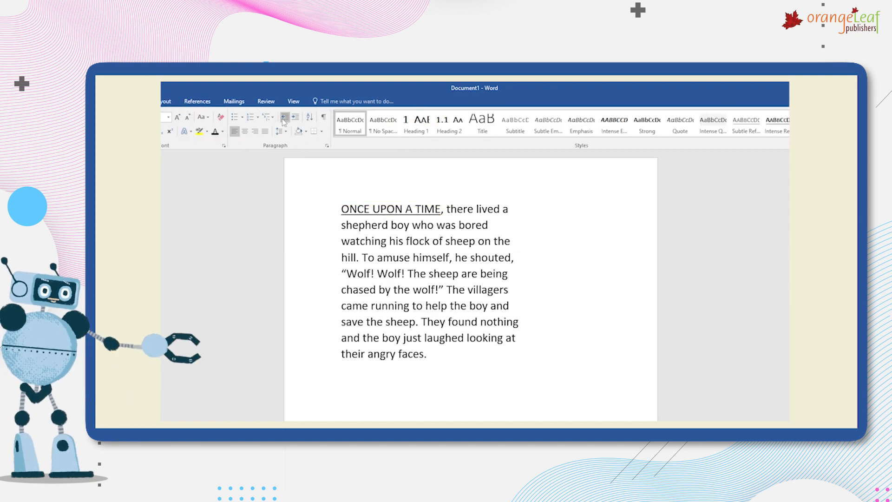
{"action": "left_click", "coordinate": [285, 117]}
{"action": "left_click", "coordinate": [295, 118]}
{"action": "left_click", "coordinate": [258, 117]}
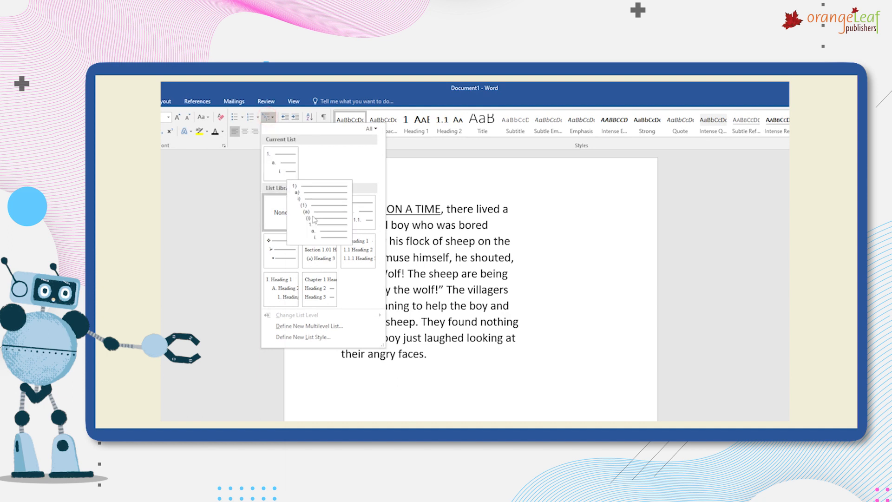
{"action": "left_click", "coordinate": [311, 220]}
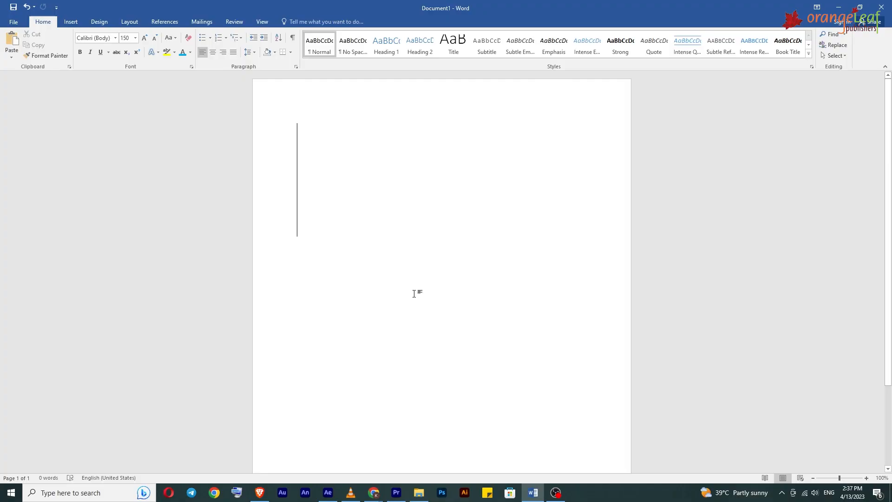
Enter the formula H2O on the blank page and format its 2 as subscript
{"action": "type", "text": "H2O"}
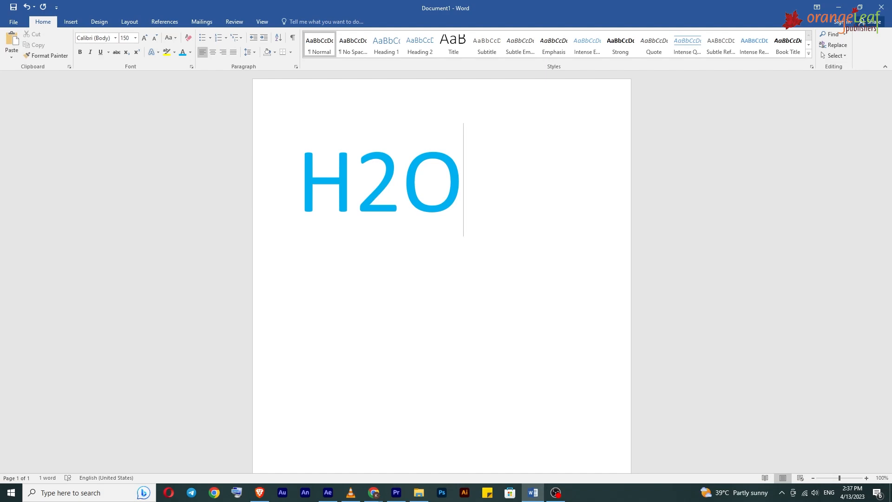
{"action": "left_click_drag", "start_coordinate": [401, 186], "coordinate": [357, 186]}
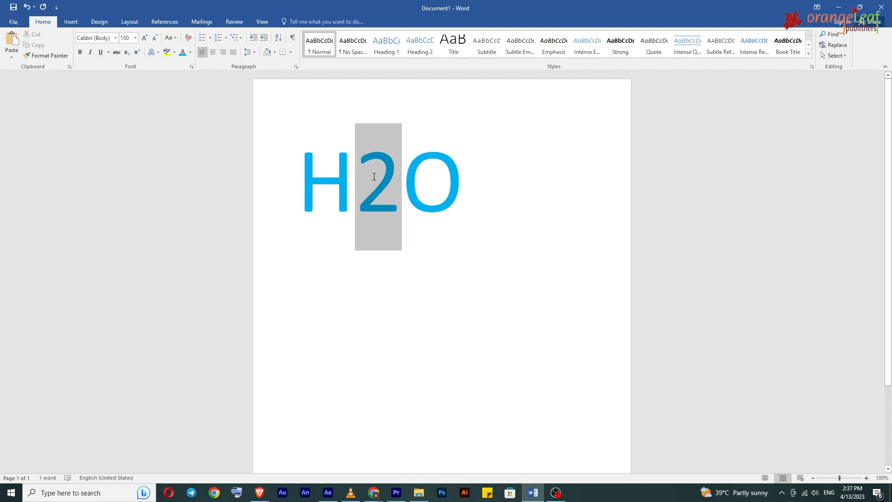
{"action": "left_click", "coordinate": [127, 53]}
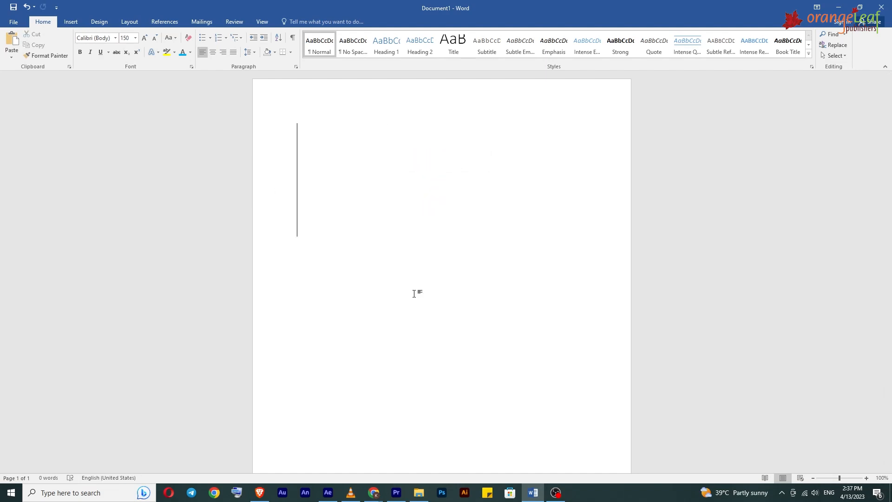
Enter the expression (X+Y)2 on the blank page and format the 2 as superscript
{"action": "type", "text": "()"}
{"action": "key", "text": "Left"}
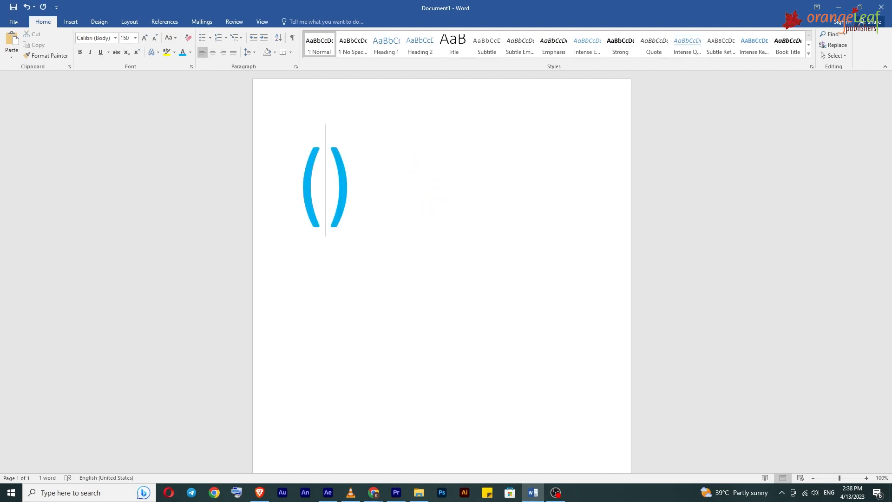
{"action": "type", "text": "X+"}
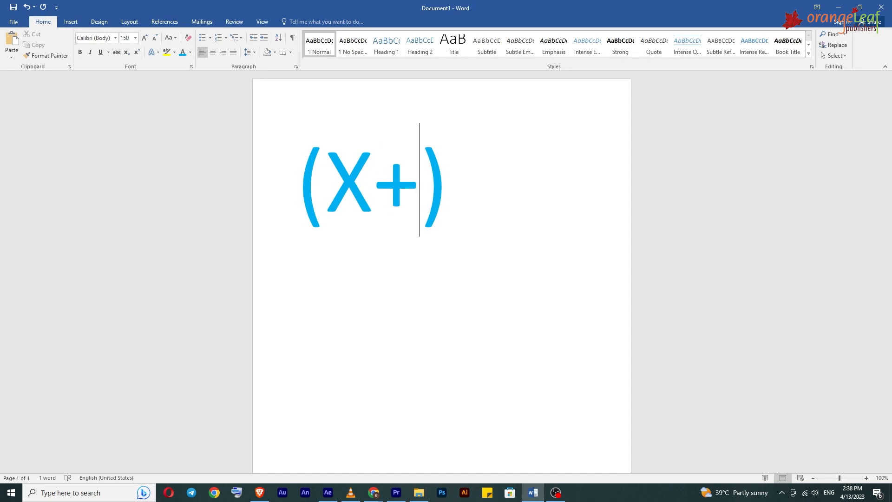
{"action": "type", "text": "Y"}
{"action": "key", "text": "Right"}
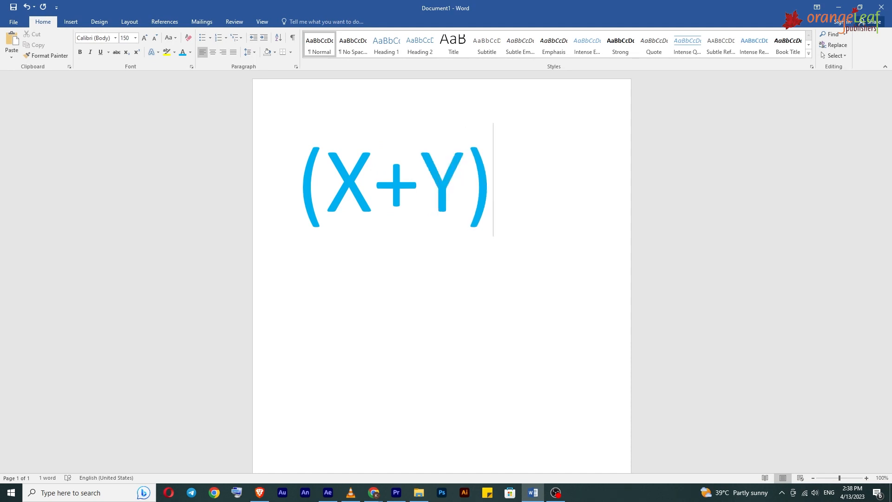
{"action": "type", "text": "2"}
{"action": "double_click", "coordinate": [539, 178]}
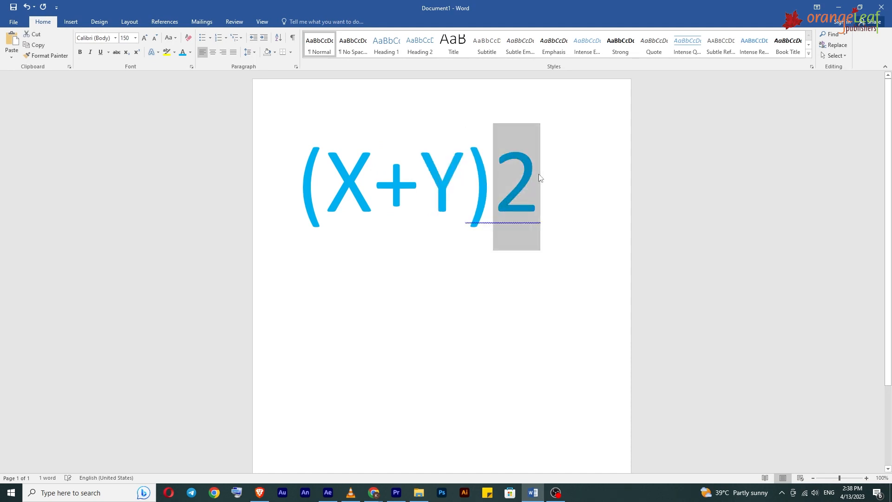
{"action": "key", "text": "ctrl+shift+plus"}
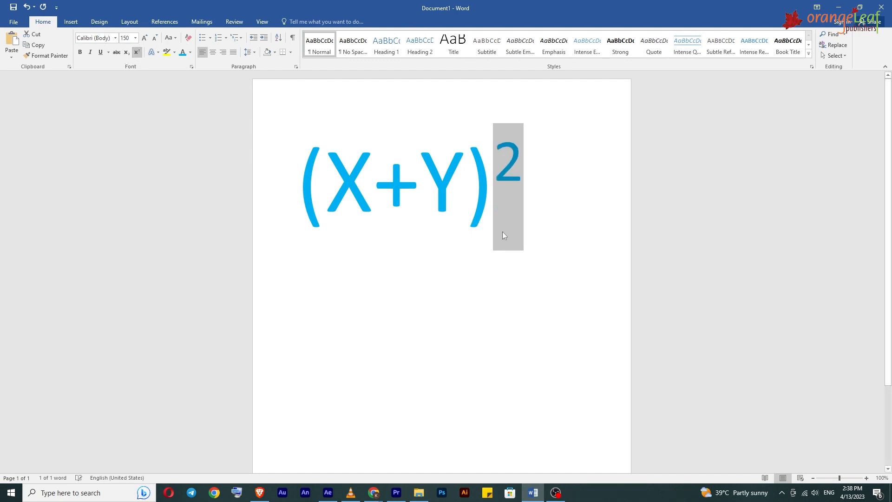
{"action": "key", "text": "Left"}
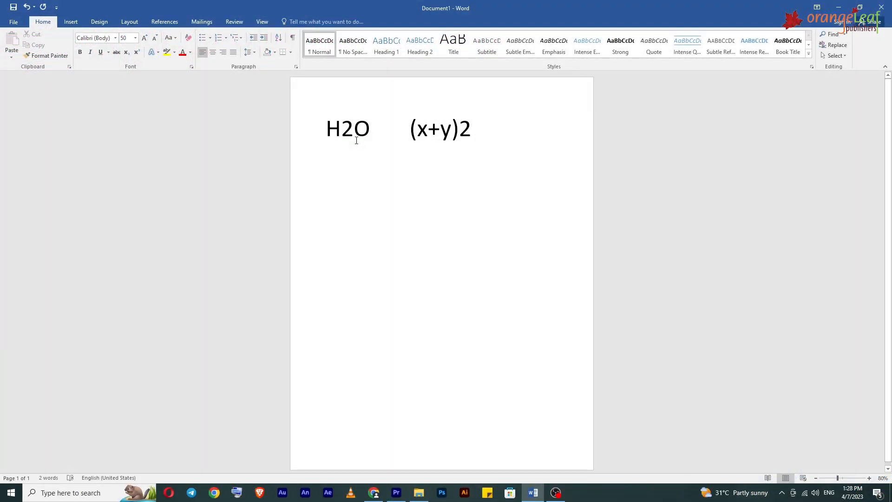
Format the 2 in the existing H2O formula as subscript
{"action": "left_click", "coordinate": [343, 129]}
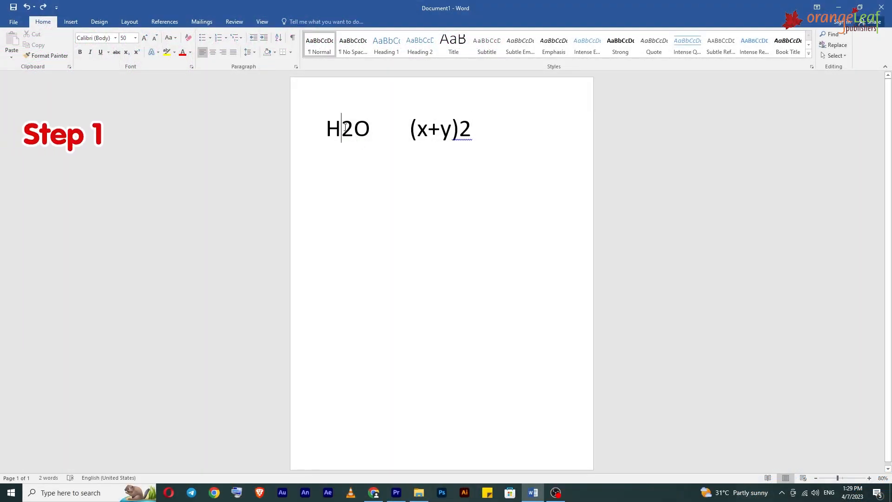
{"action": "left_click_drag", "start_coordinate": [343, 129], "coordinate": [352, 132]}
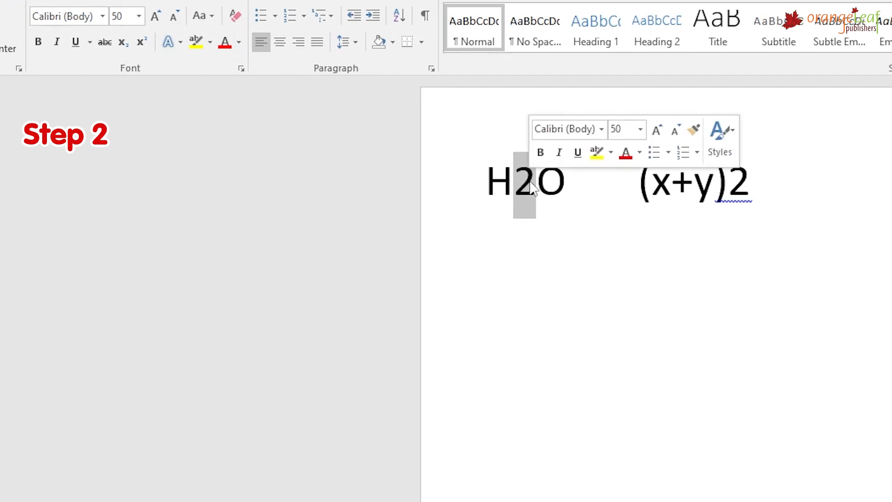
{"action": "left_click", "coordinate": [123, 38]}
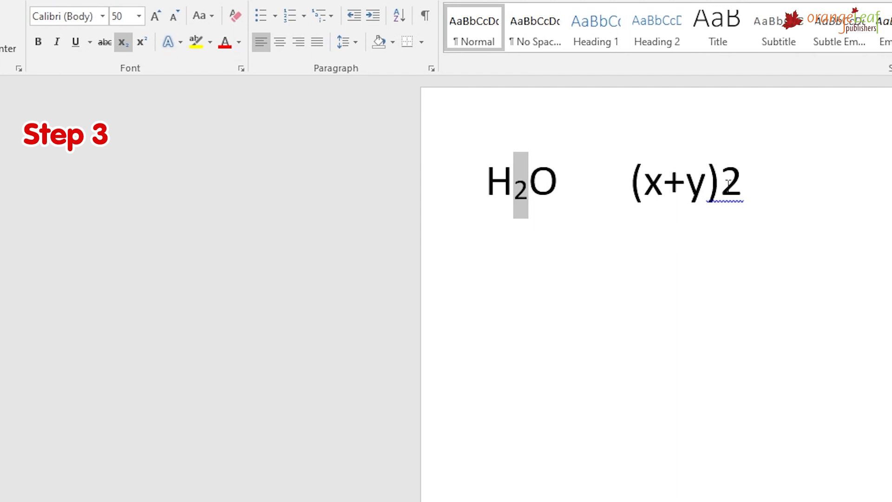
Format the 2 following (x+y) as superscript
{"action": "left_click_drag", "start_coordinate": [720, 186], "coordinate": [743, 187]}
{"action": "left_click", "coordinate": [146, 40]}
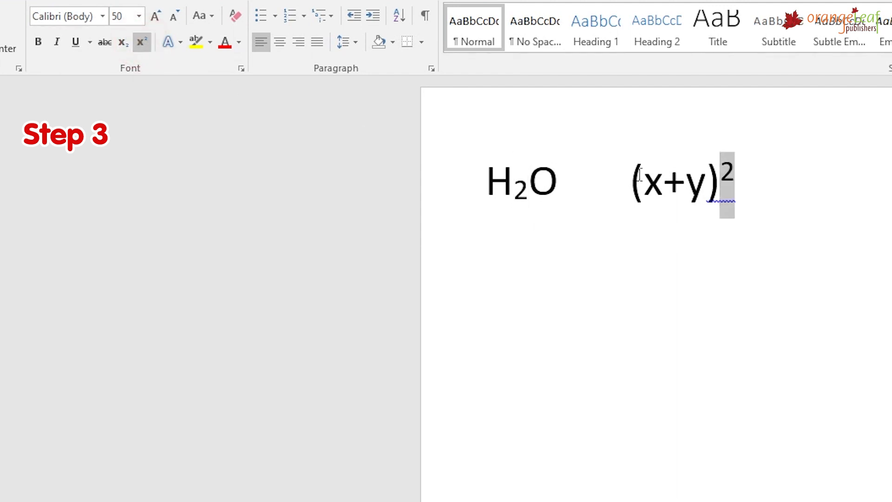
{"action": "right_click", "coordinate": [732, 204]}
{"action": "left_click", "coordinate": [729, 235]}
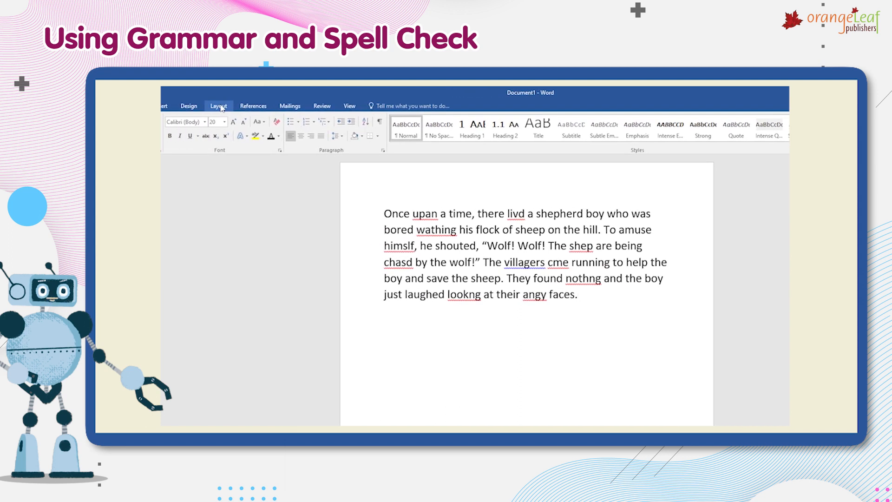
Run the spelling check on the shepherd story and correct nothng, lookng and angy to nothing, looking and angry
{"action": "left_click", "coordinate": [384, 107]}
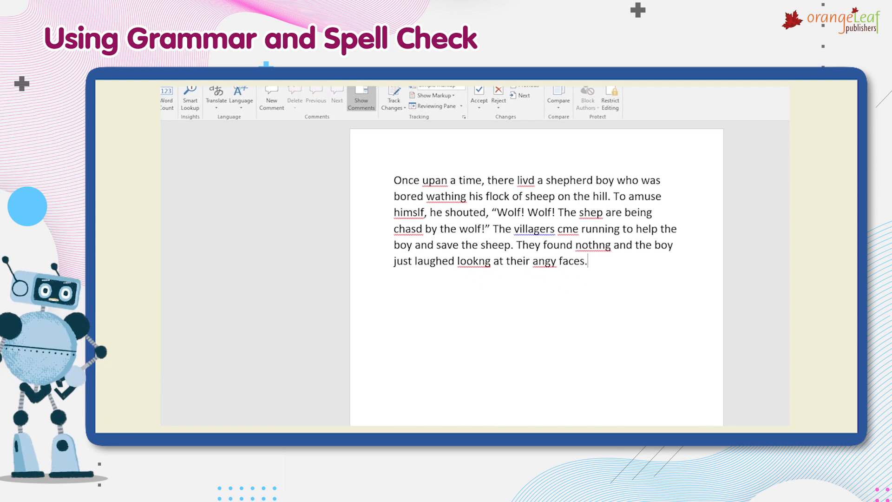
{"action": "key", "text": "F7"}
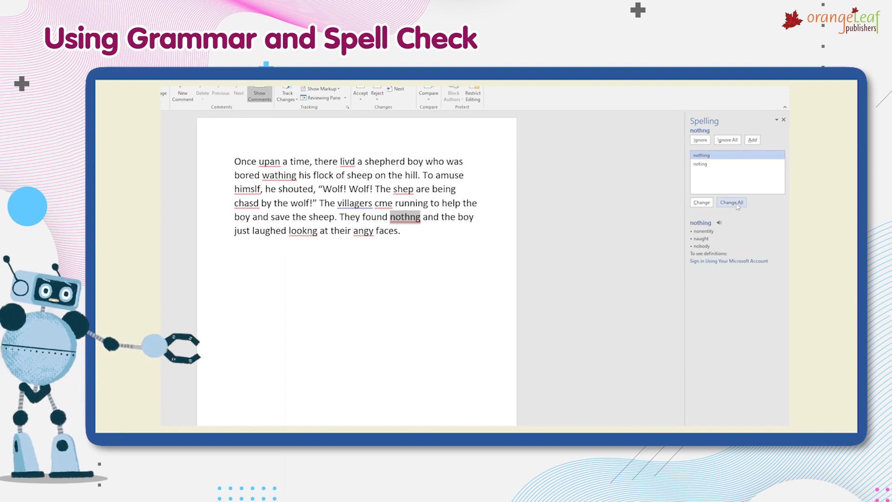
{"action": "left_click", "coordinate": [702, 203]}
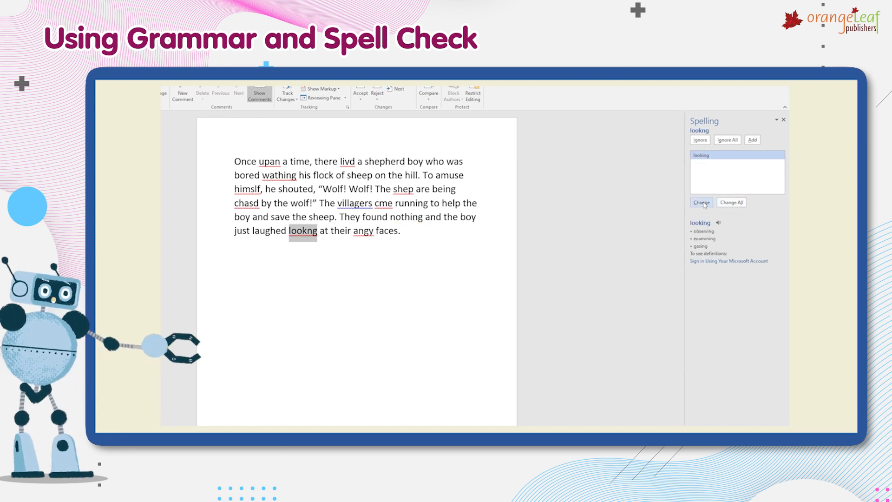
{"action": "left_click", "coordinate": [704, 204]}
{"action": "left_click", "coordinate": [703, 203]}
Change all occurrences of the story's remaining flagged misspellings to upon, lived, watching, himself, sheep, chads and came
{"action": "left_click", "coordinate": [726, 204]}
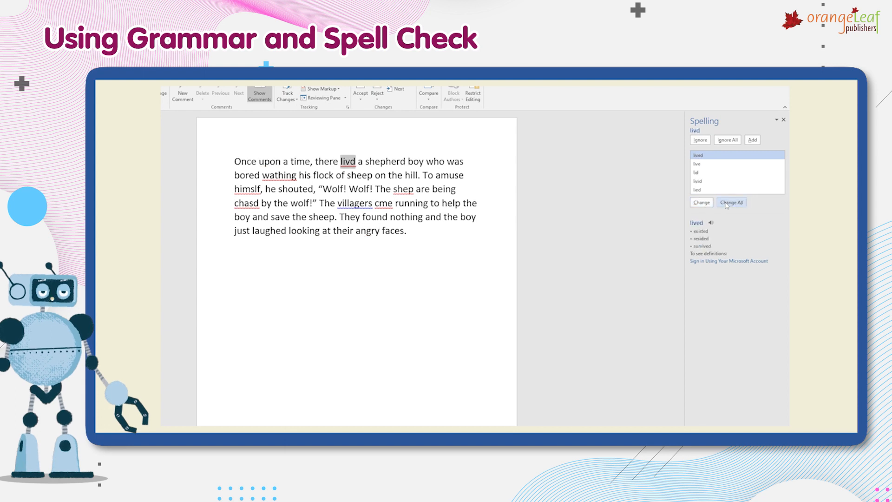
{"action": "left_click", "coordinate": [727, 203]}
{"action": "left_click", "coordinate": [727, 203]}
{"action": "left_click", "coordinate": [726, 203]}
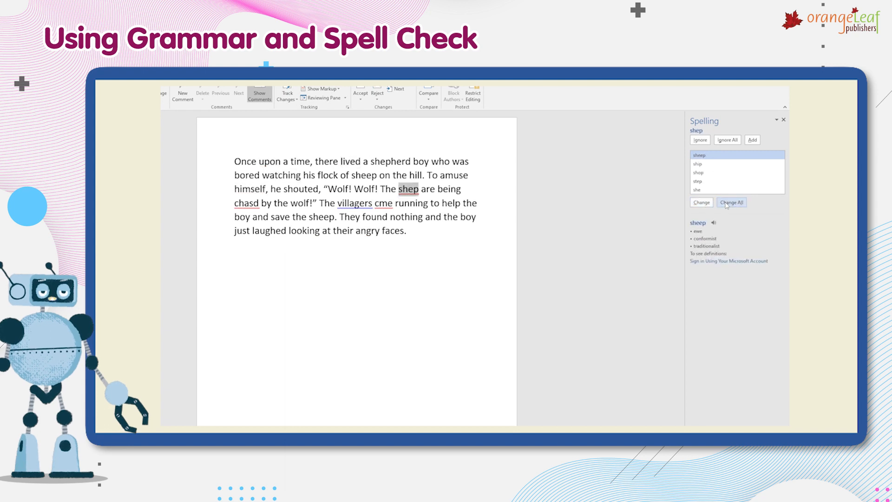
{"action": "left_click", "coordinate": [727, 203]}
{"action": "left_click", "coordinate": [726, 204]}
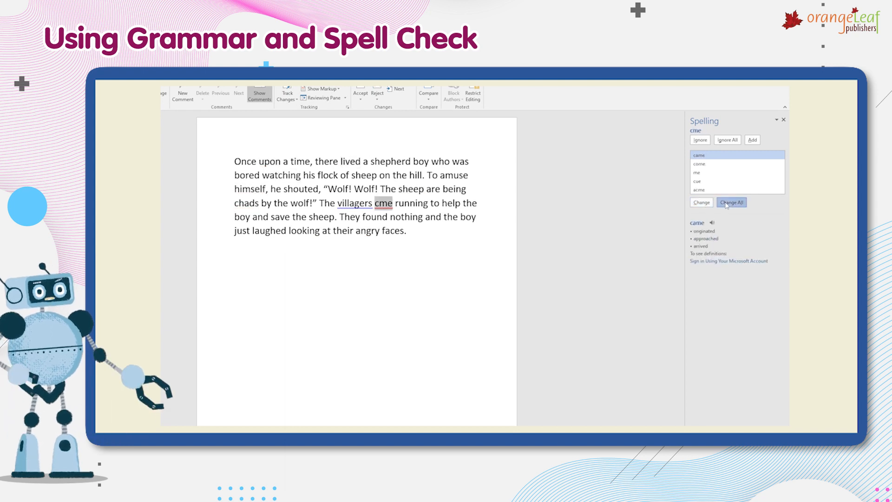
{"action": "left_click", "coordinate": [726, 204]}
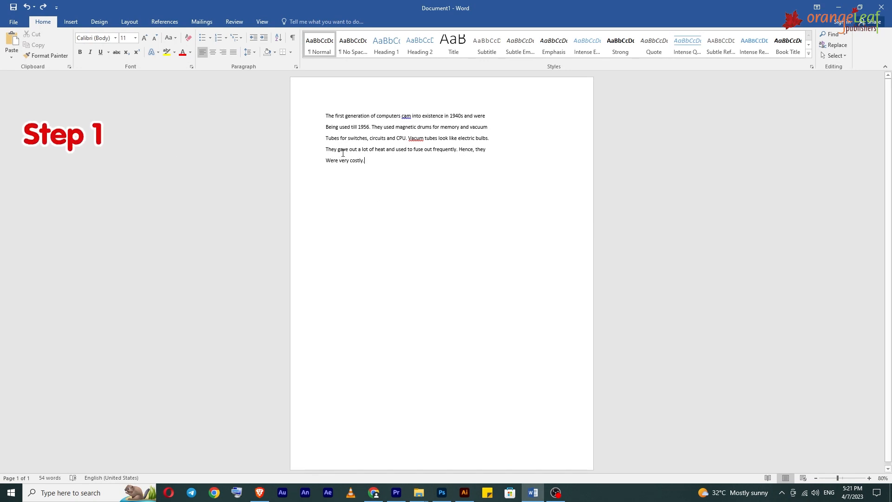
Run Spelling & Grammar on the computer generations paragraph, changing "cam" to "came" and all occurrences of "Vacum" to "Vacuum"
{"action": "left_click", "coordinate": [239, 22]}
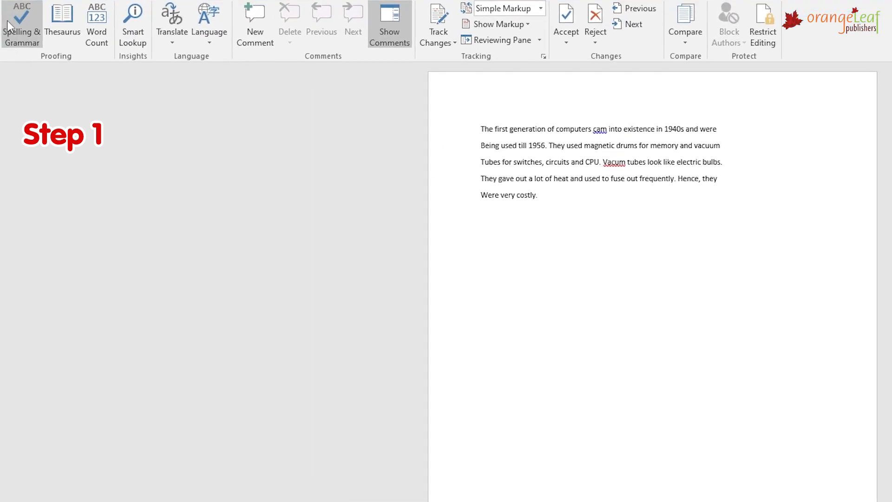
{"action": "left_click", "coordinate": [9, 46]}
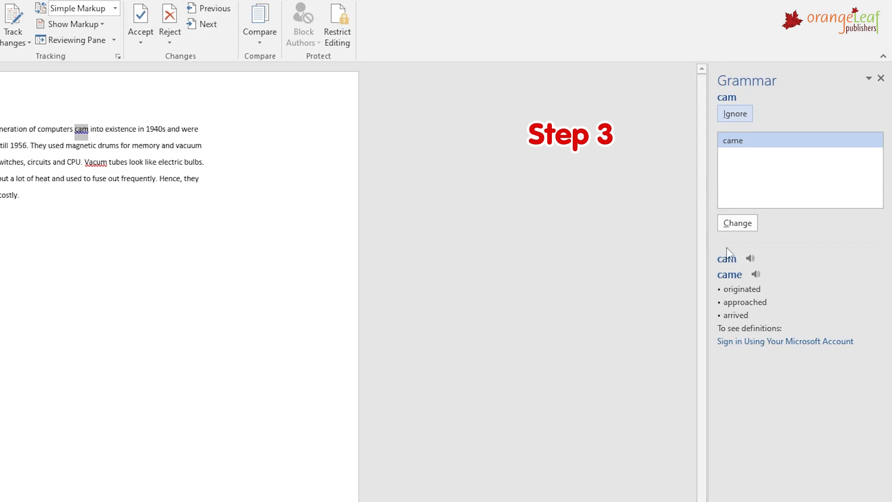
{"action": "left_click", "coordinate": [743, 226]}
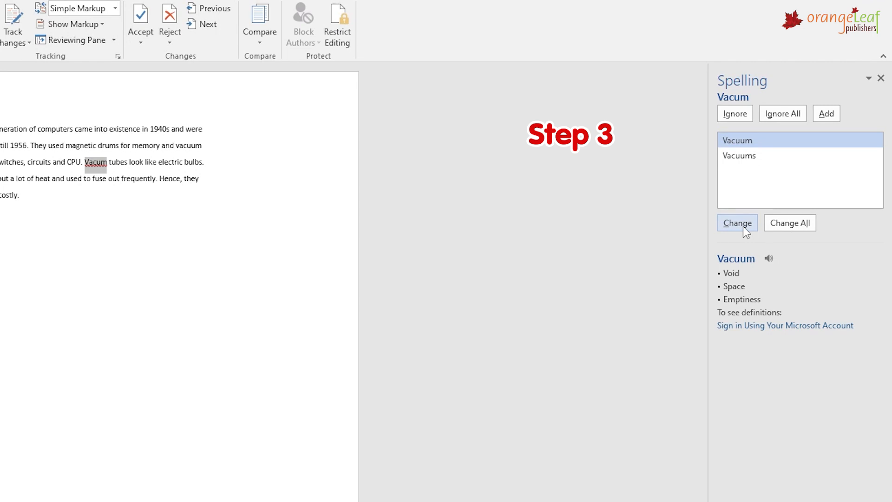
{"action": "left_click", "coordinate": [802, 222]}
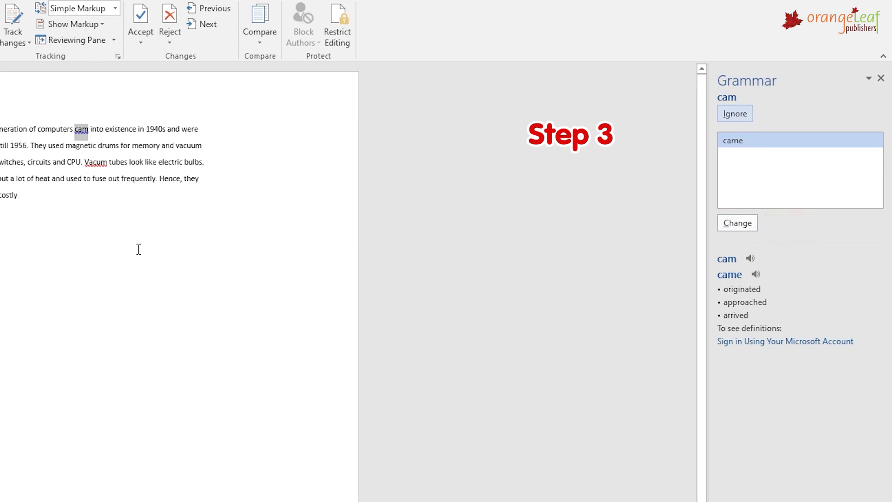
Ignore the grammar suggestion for "cam" and ignore all occurrences of the flagged spelling "Vacum"
{"action": "left_click", "coordinate": [732, 116]}
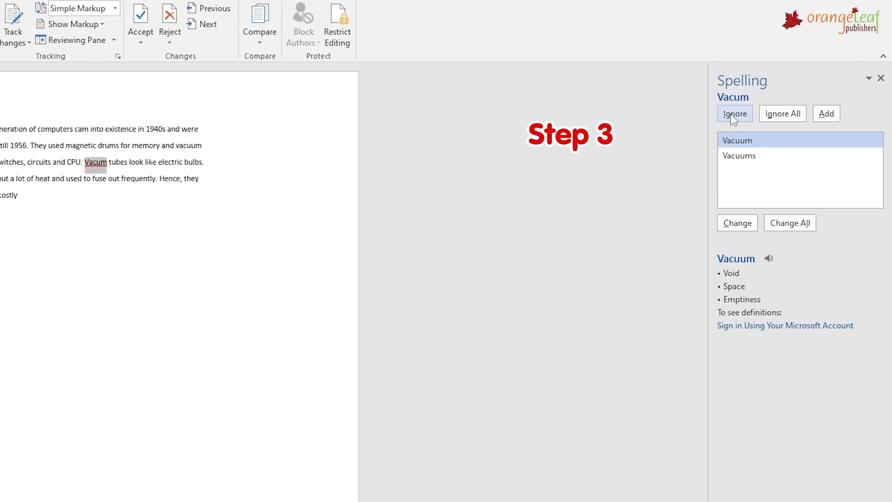
{"action": "left_click", "coordinate": [789, 116]}
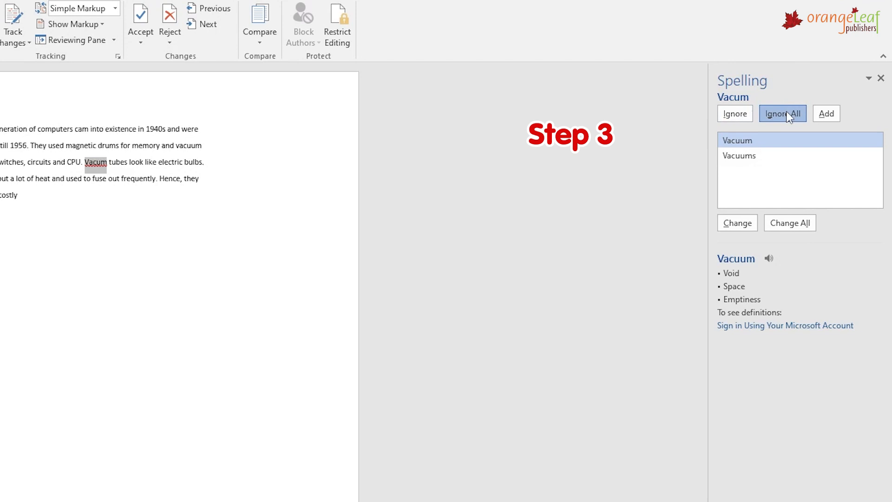
Add the flagged word "Vacum" to the dictionary and finish the spelling and grammar check
{"action": "left_click", "coordinate": [829, 115]}
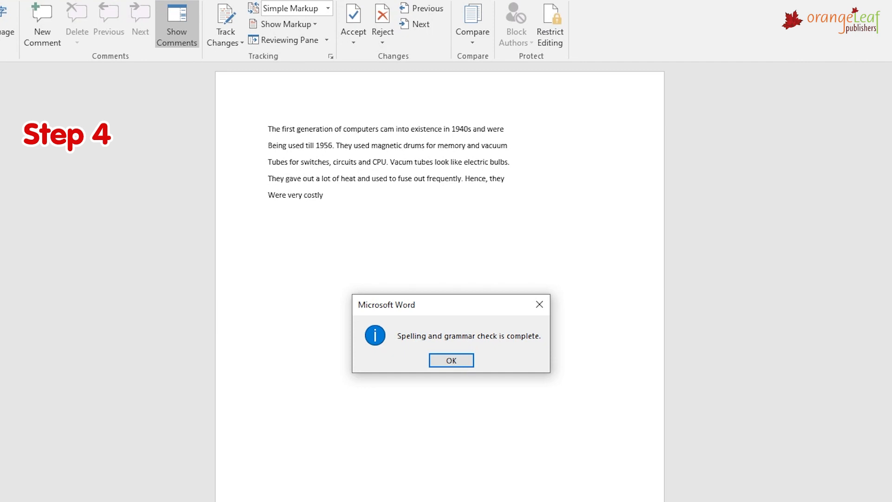
{"action": "left_click", "coordinate": [443, 360]}
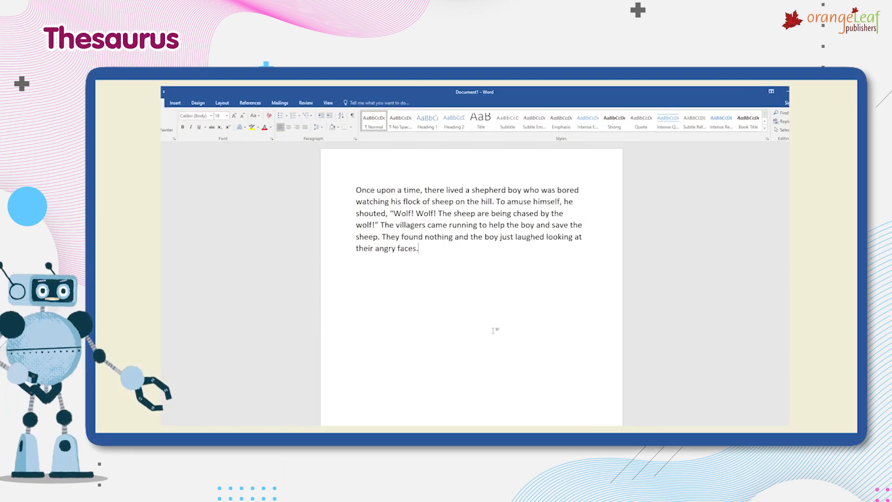
Look up synonyms for "looking" from the shepherd story in the Thesaurus and browse the suggestions
{"action": "left_click", "coordinate": [267, 106]}
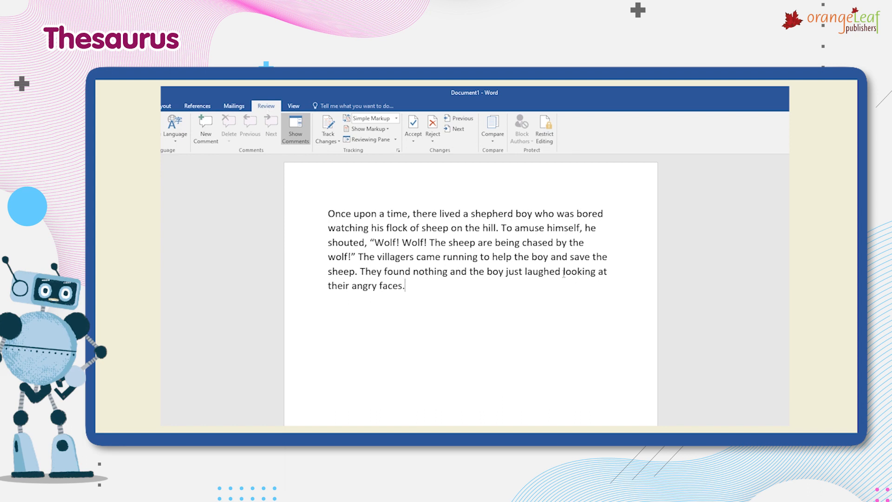
{"action": "double_click", "coordinate": [581, 272]}
{"action": "left_click", "coordinate": [167, 130]}
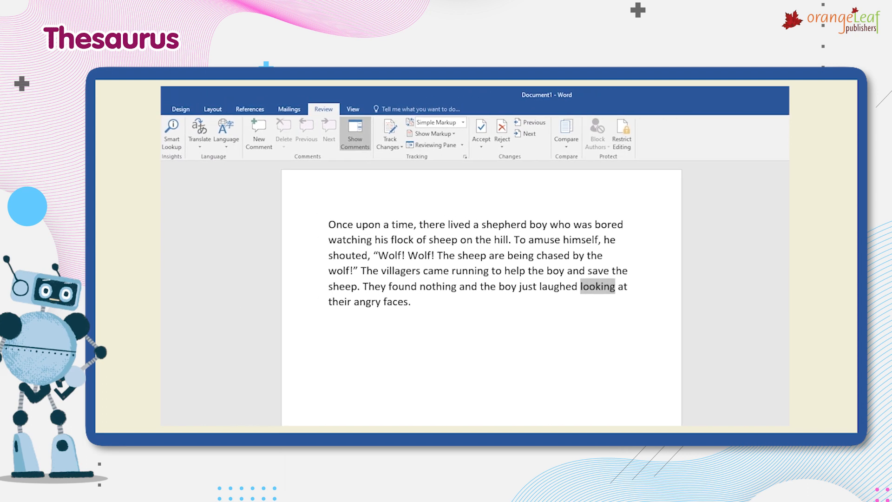
{"action": "scroll", "coordinate": [712, 279], "scroll_direction": "down", "scroll_amount": 5}
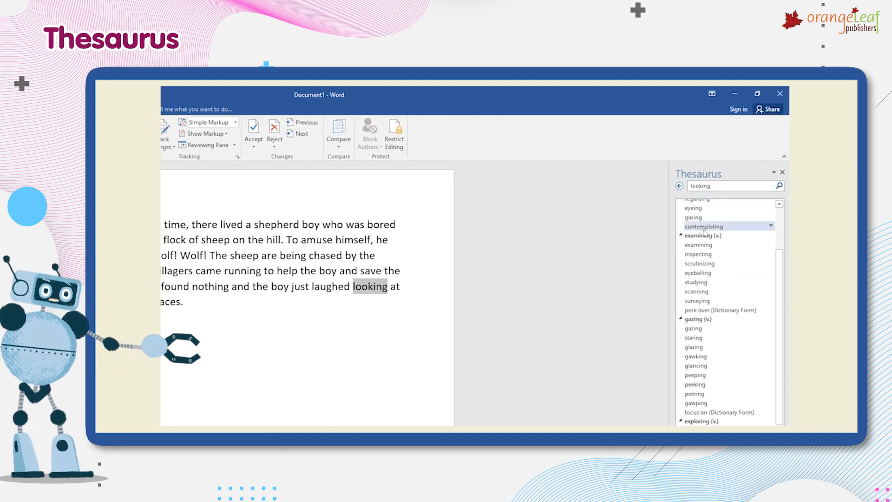
{"action": "scroll", "coordinate": [697, 393], "scroll_direction": "up", "scroll_amount": 5}
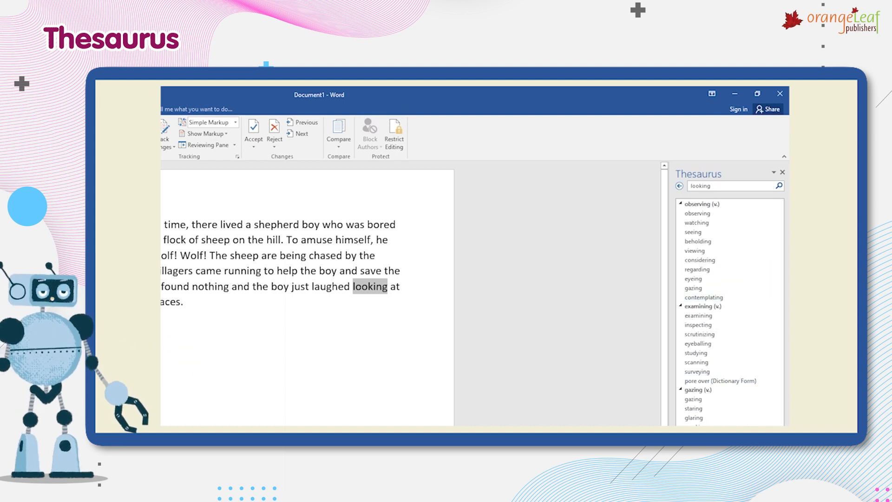
{"action": "left_click_drag", "start_coordinate": [246, 225], "coordinate": [301, 228]}
{"action": "double_click", "coordinate": [279, 225]}
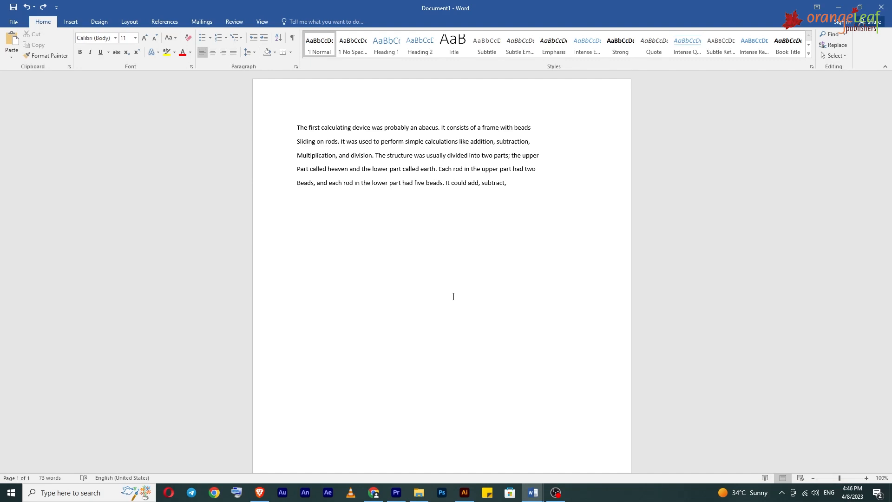
Look up "structure" from the abacus paragraph in the Thesaurus and explore the entries for "gathering" and "assembly"
{"action": "double_click", "coordinate": [400, 155]}
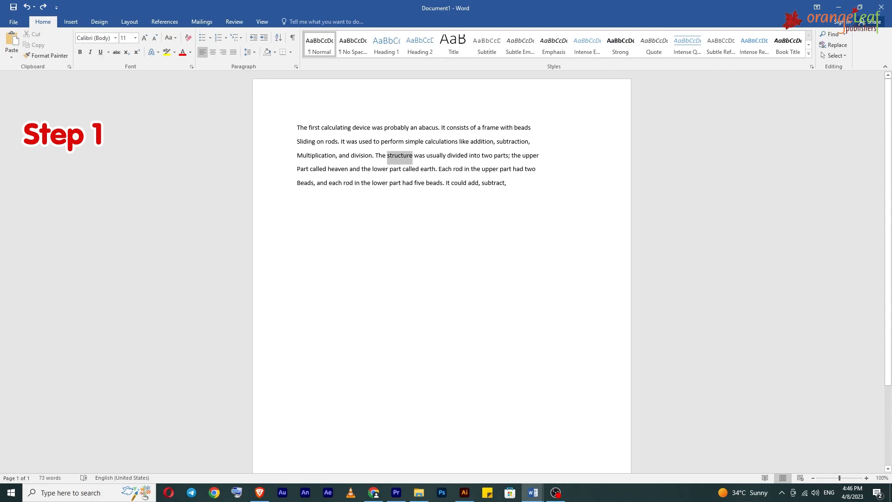
{"action": "left_click", "coordinate": [234, 22]}
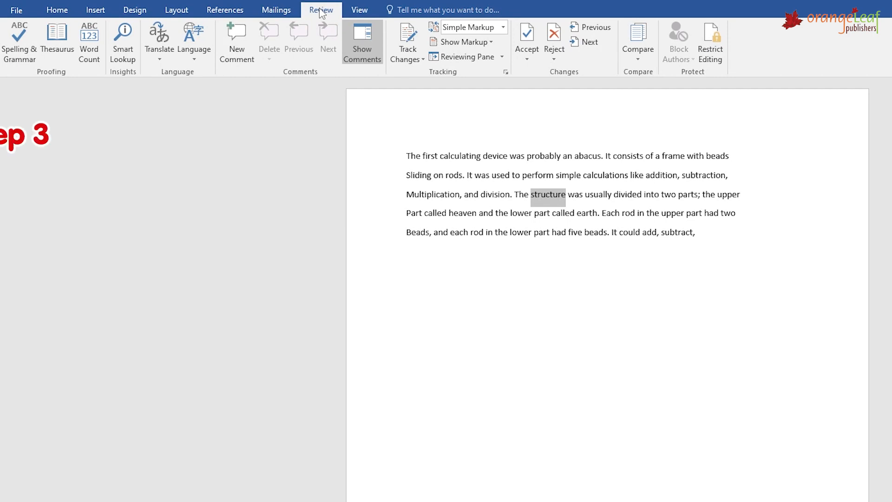
{"action": "left_click", "coordinate": [60, 39]}
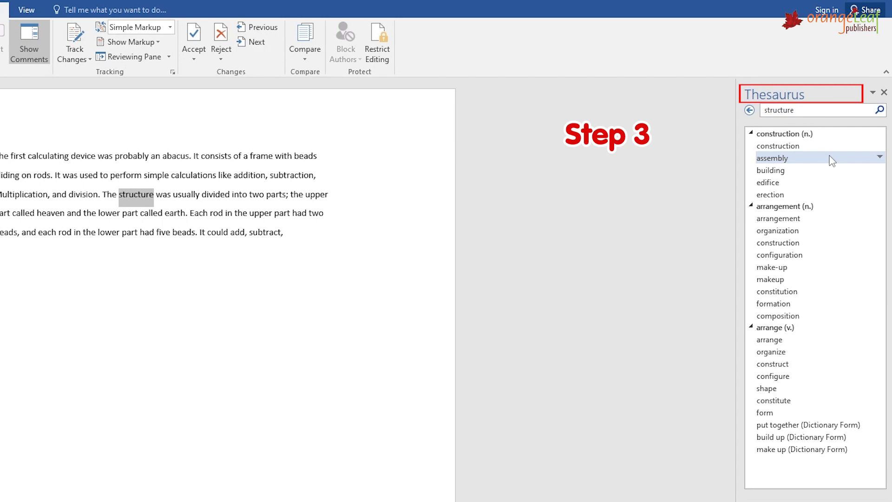
{"action": "left_click", "coordinate": [880, 158]}
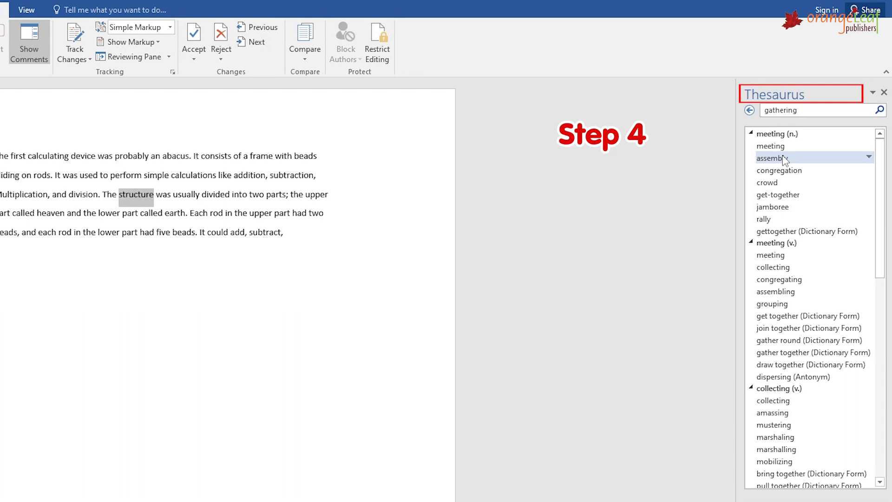
{"action": "left_click", "coordinate": [772, 159]}
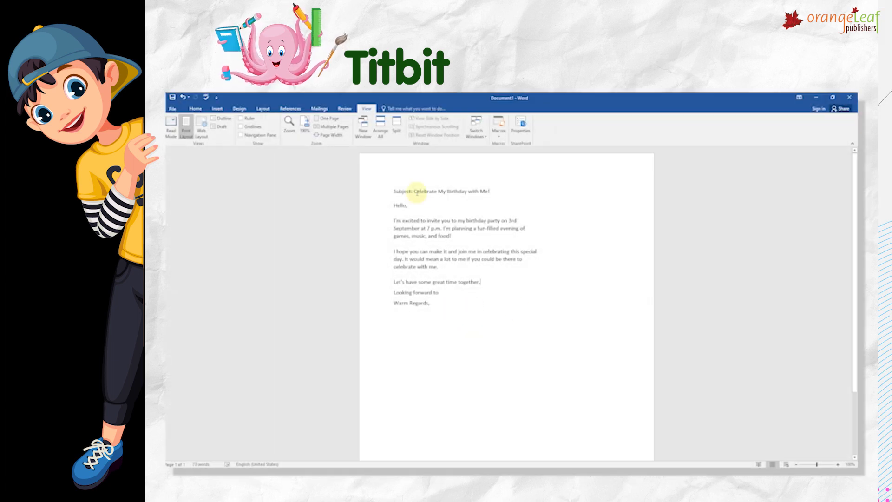
Insert the recipient's name after "Hello" and "Looking forward to" in the birthday invitation, and add the name to the dictionary
{"action": "left_click", "coordinate": [406, 206]}
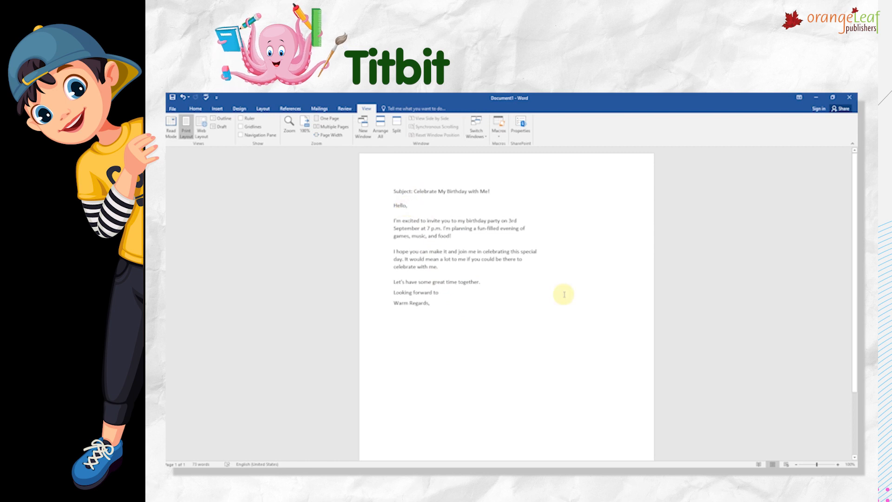
{"action": "type", "text": "Akash"}
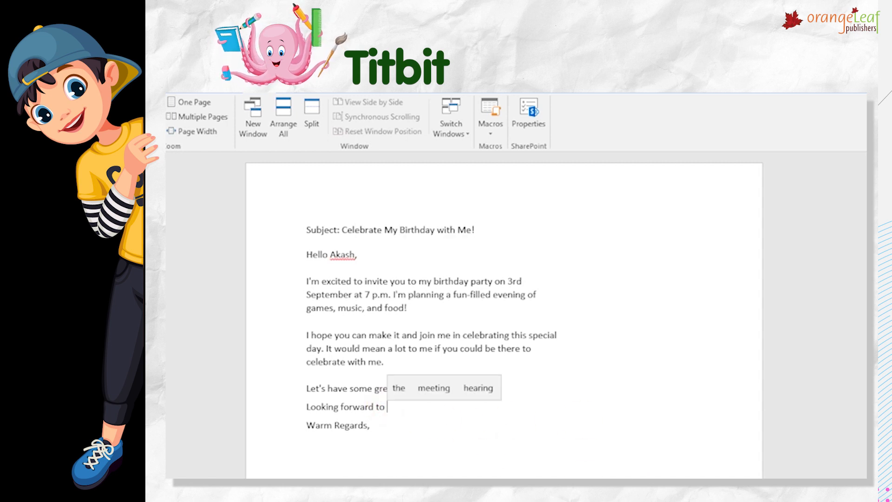
{"action": "type", "text": "Akash"}
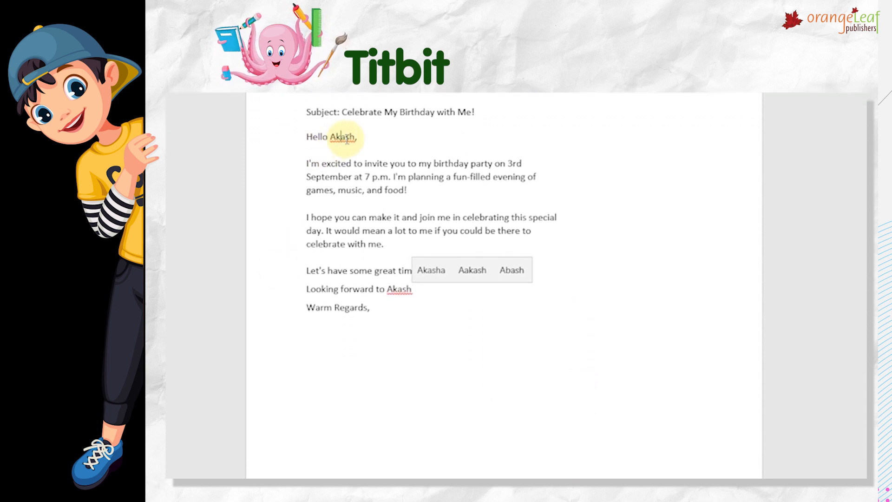
{"action": "right_click", "coordinate": [335, 135]}
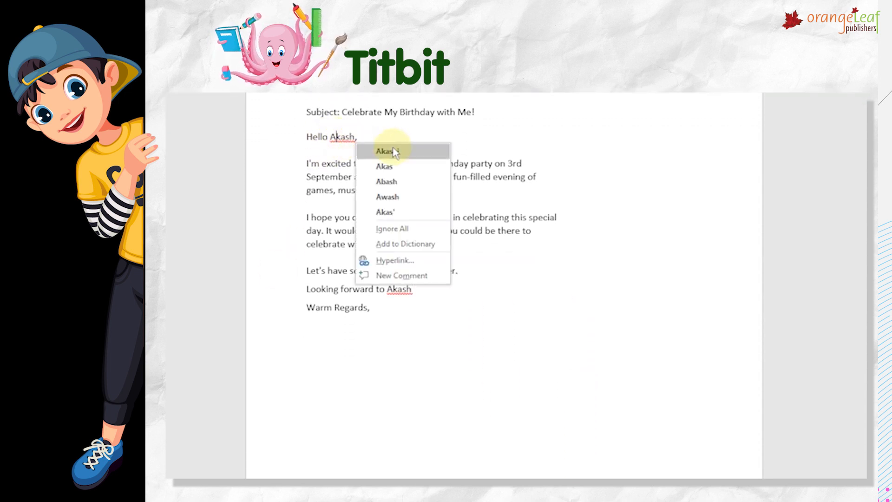
{"action": "left_click", "coordinate": [403, 244]}
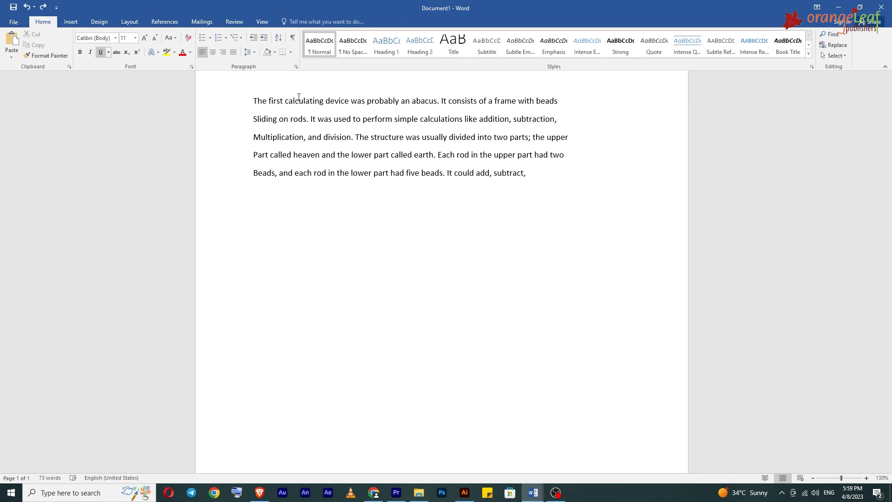
Search the abacus paragraph for "It"
{"action": "left_click", "coordinate": [832, 34]}
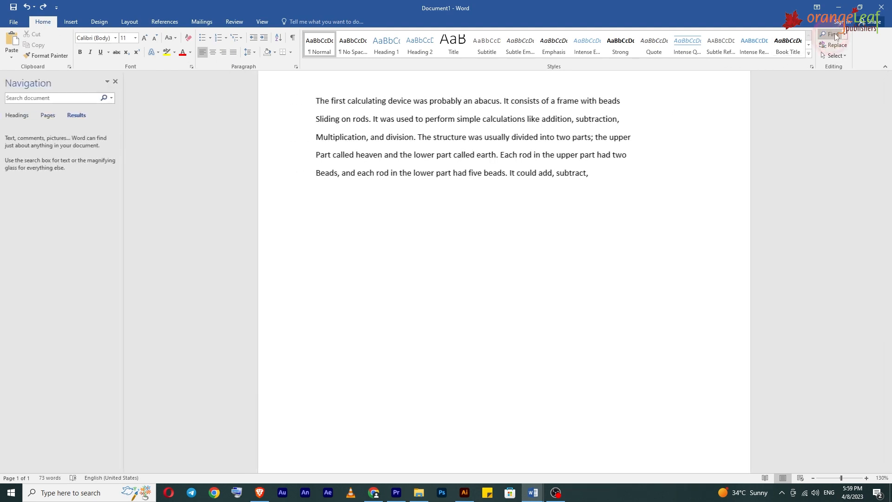
{"action": "type", "text": "It"}
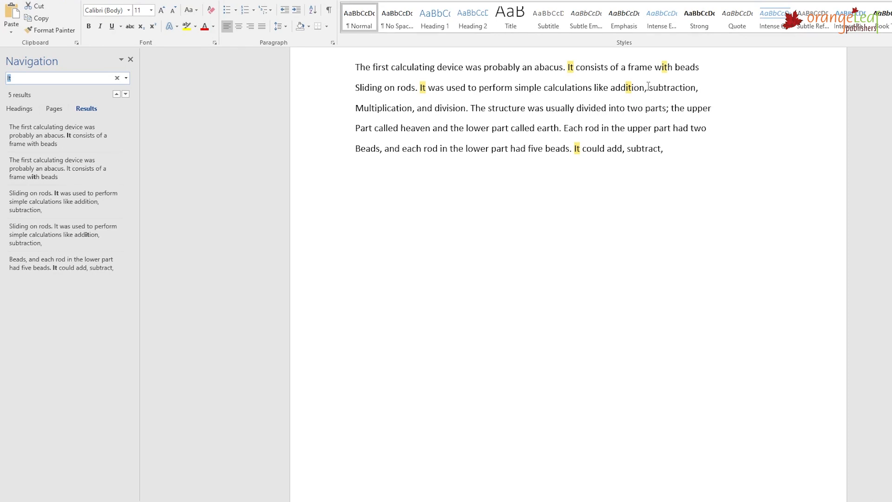
Replace the word "addition" in the abacus paragraph with "separate" using Find and Replace
{"action": "left_click_drag", "start_coordinate": [645, 88], "coordinate": [611, 86]}
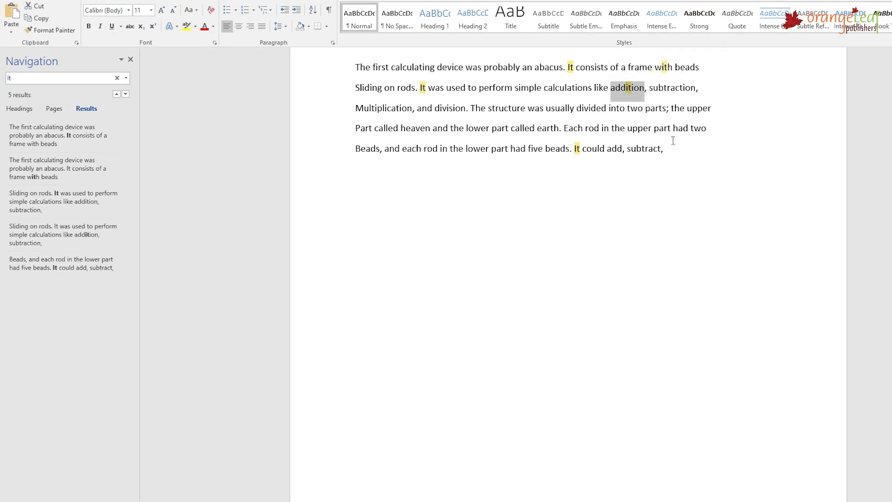
{"action": "left_click", "coordinate": [832, 19]}
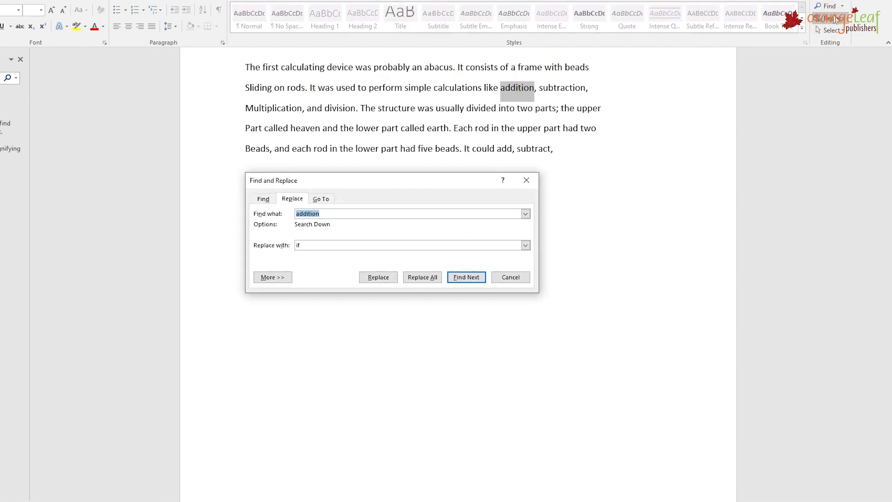
{"action": "left_click", "coordinate": [320, 246]}
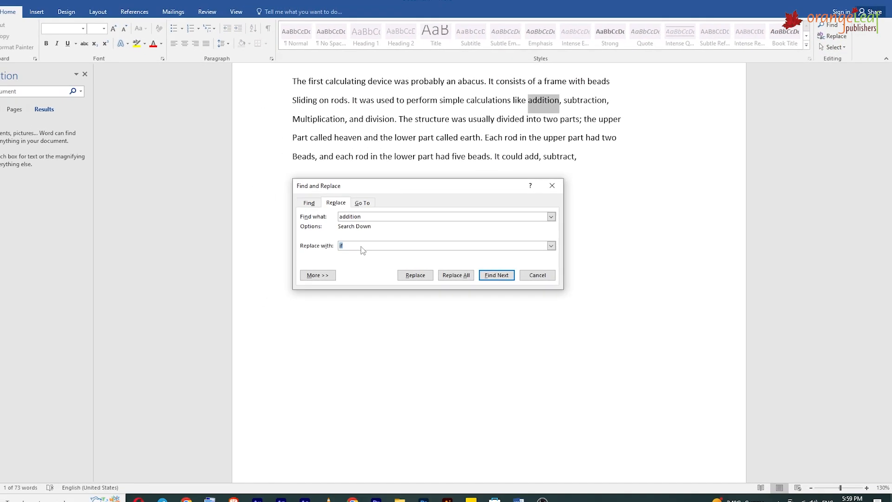
{"action": "key", "text": "BackSpace"}
{"action": "key", "text": "BackSpace"}
{"action": "type", "text": "separate"}
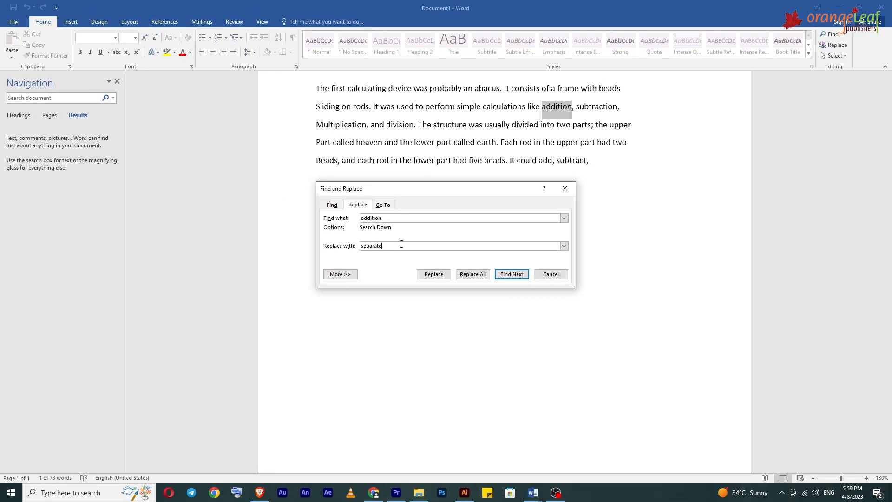
{"action": "left_click", "coordinate": [435, 276]}
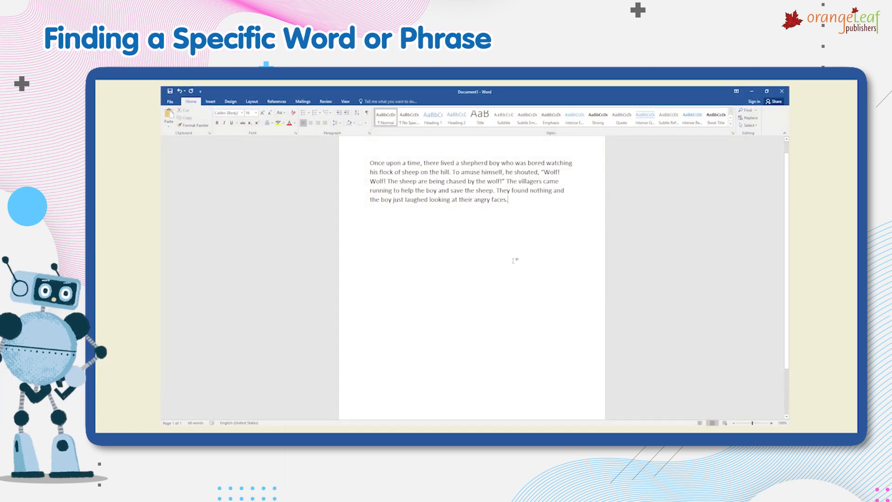
Search the shepherd story for "no" and for "sheep"
{"action": "key", "text": "ctrl+f"}
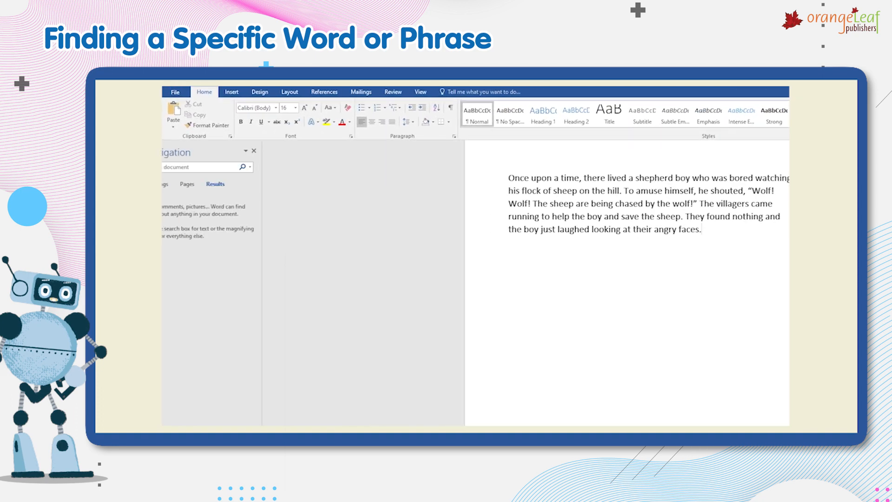
{"action": "type", "text": "no"}
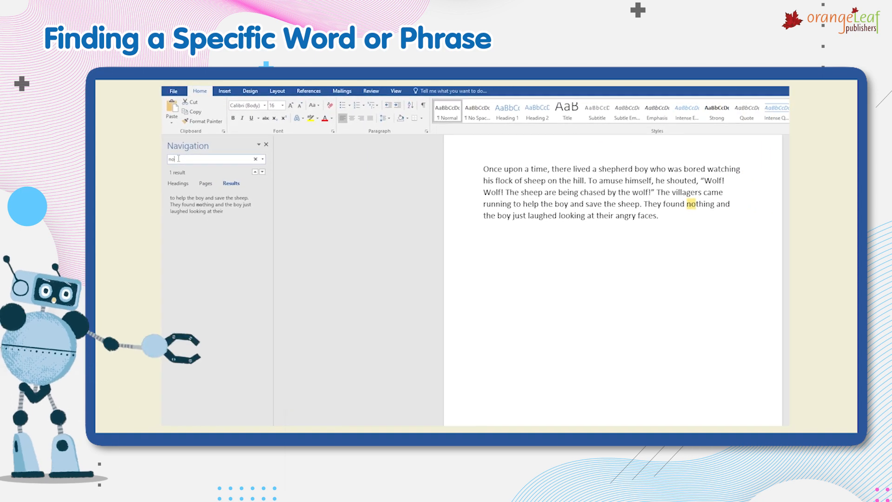
{"action": "key", "text": "BackSpace"}
{"action": "key", "text": "BackSpace"}
{"action": "type", "text": "sheep"}
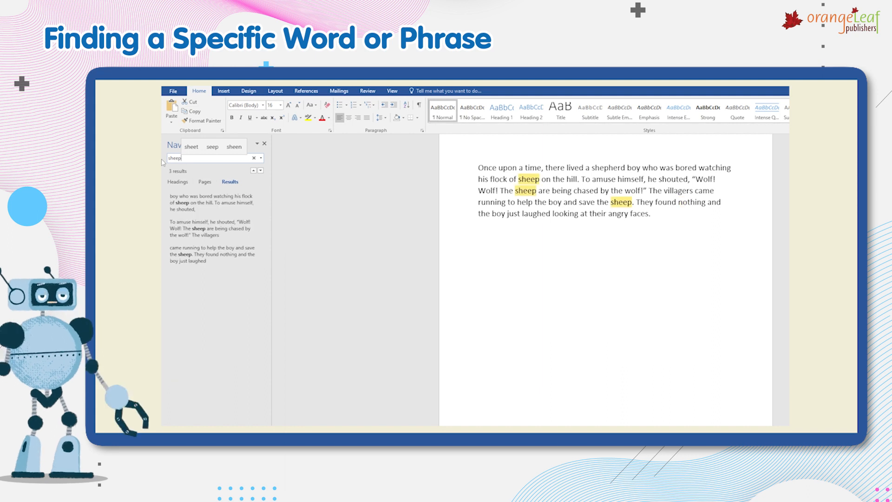
Clear the search for "sheep" and search the shepherd story for "save"
{"action": "key", "text": "BackSpace"}
{"action": "key", "text": "BackSpace"}
{"action": "key", "text": "BackSpace"}
{"action": "key", "text": "BackSpace"}
{"action": "key", "text": "BackSpace"}
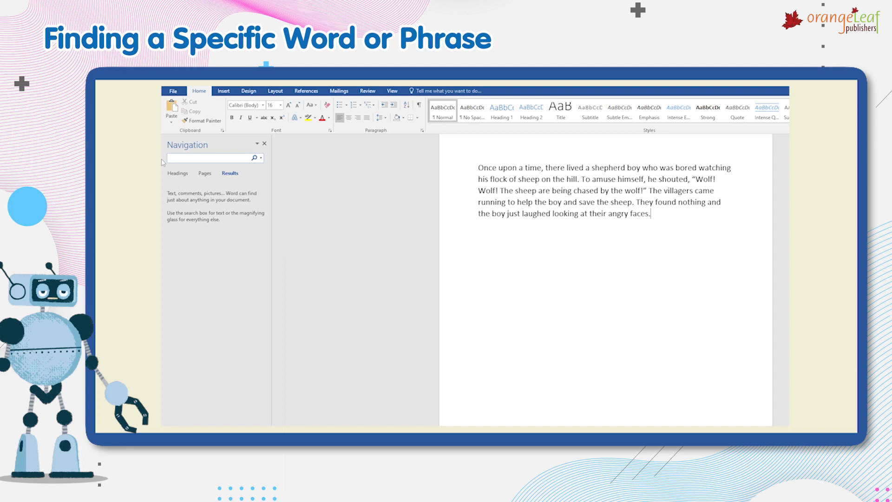
{"action": "type", "text": "save"}
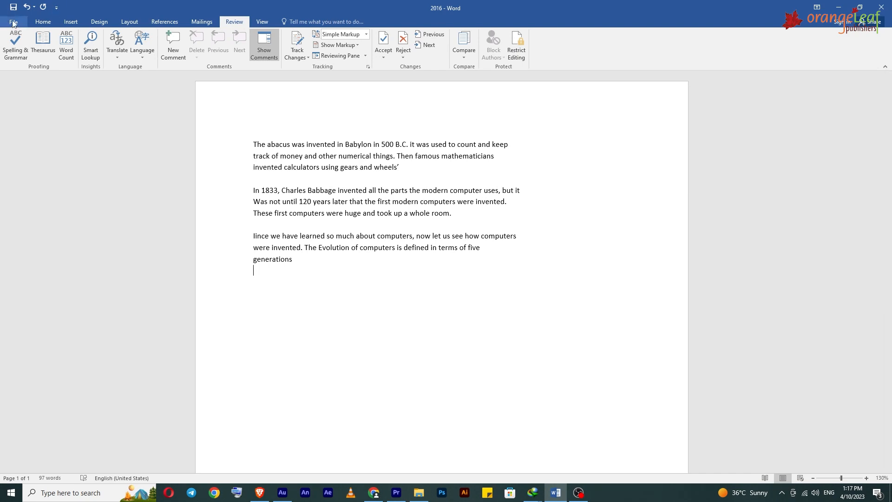
Search the computer history document for "of" and clear the search
{"action": "left_click", "coordinate": [44, 21]}
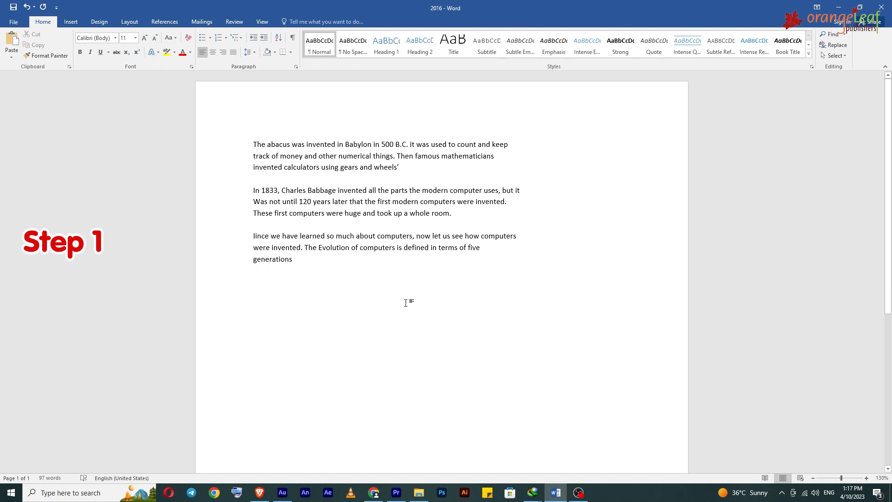
{"action": "left_click", "coordinate": [831, 34]}
{"action": "type", "text": "of"}
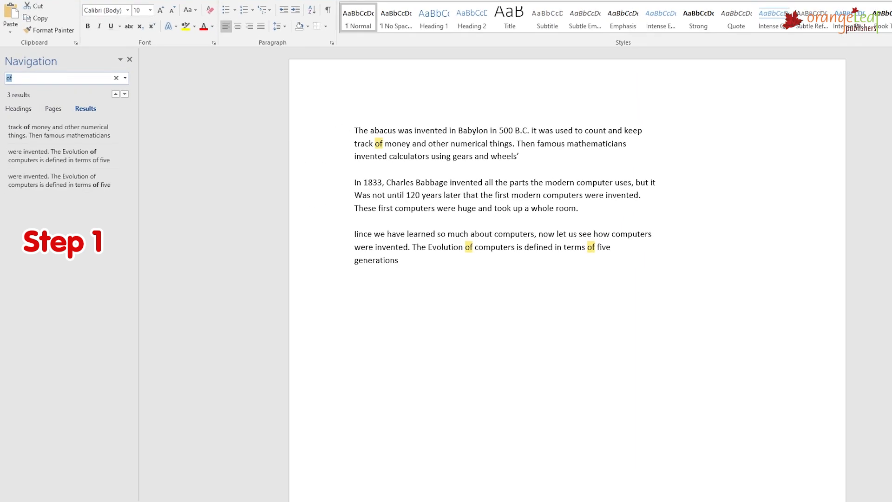
{"action": "left_click", "coordinate": [117, 78]}
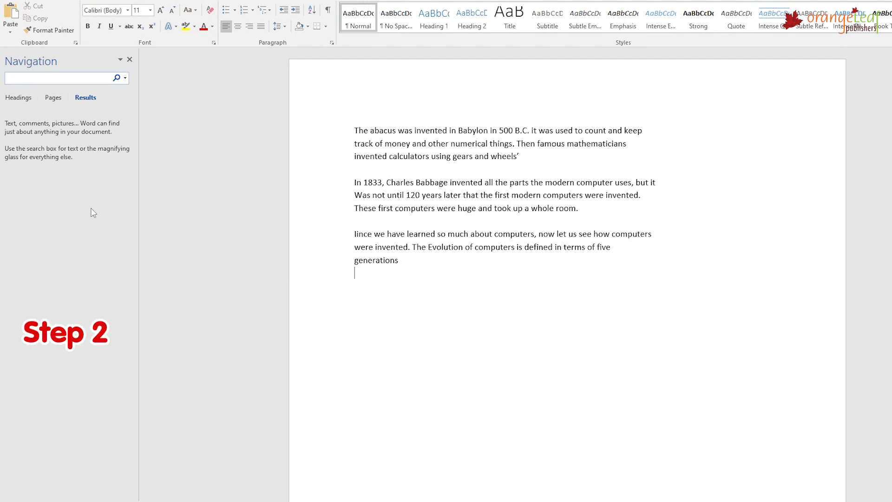
Search the computer history document for "computer" and go to the first match
{"action": "left_click", "coordinate": [52, 77]}
{"action": "type", "text": "compute"}
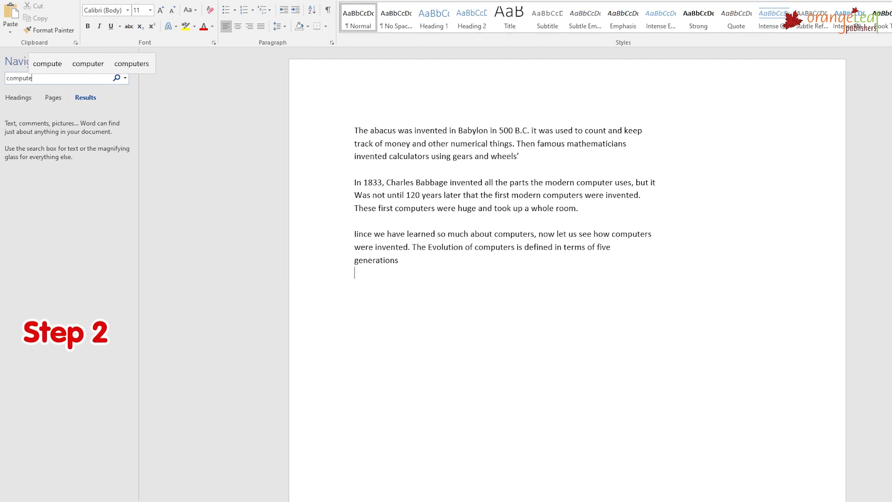
{"action": "type", "text": "r"}
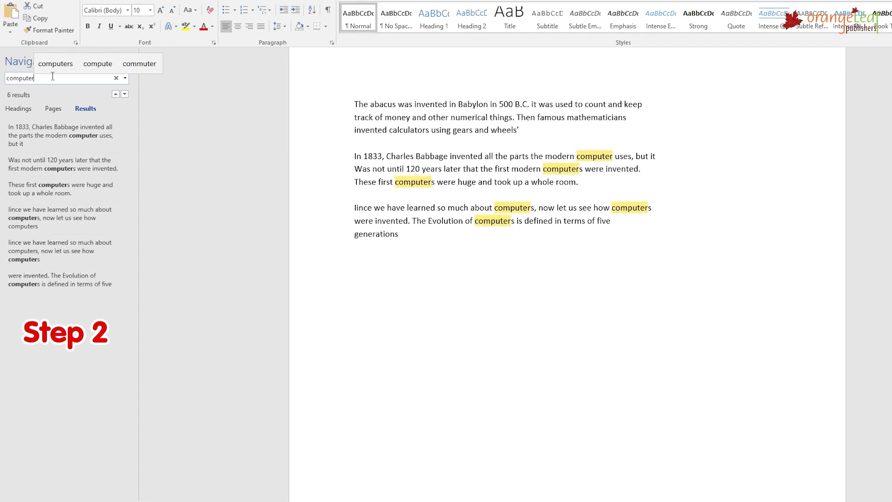
{"action": "key", "text": "Return"}
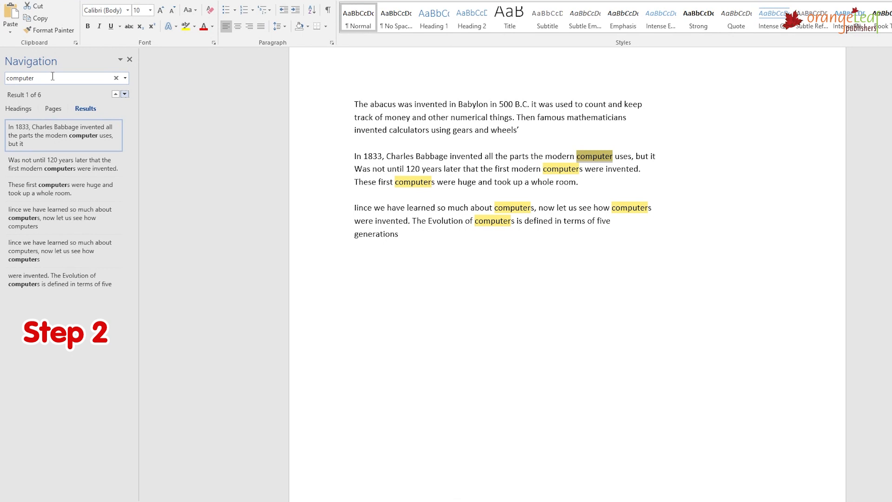
Step forward through the matches for "computer" in the computer history document
{"action": "left_click", "coordinate": [52, 76]}
{"action": "left_click", "coordinate": [53, 77]}
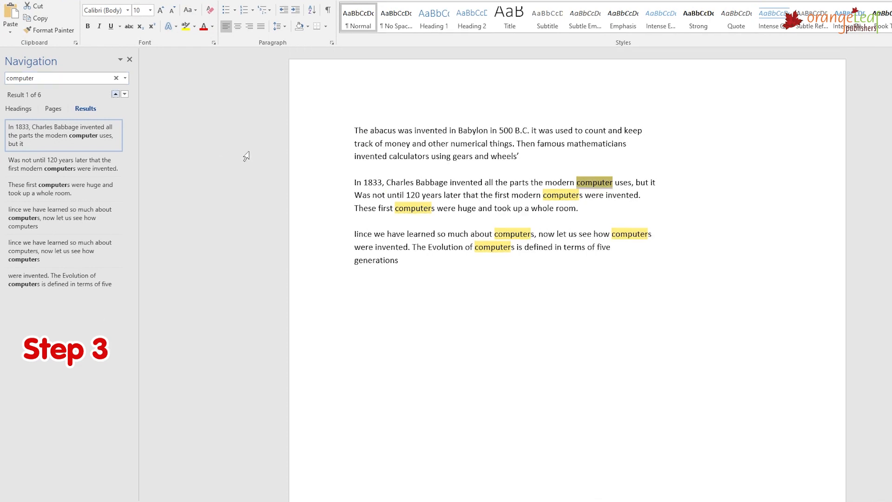
{"action": "left_click", "coordinate": [124, 95]}
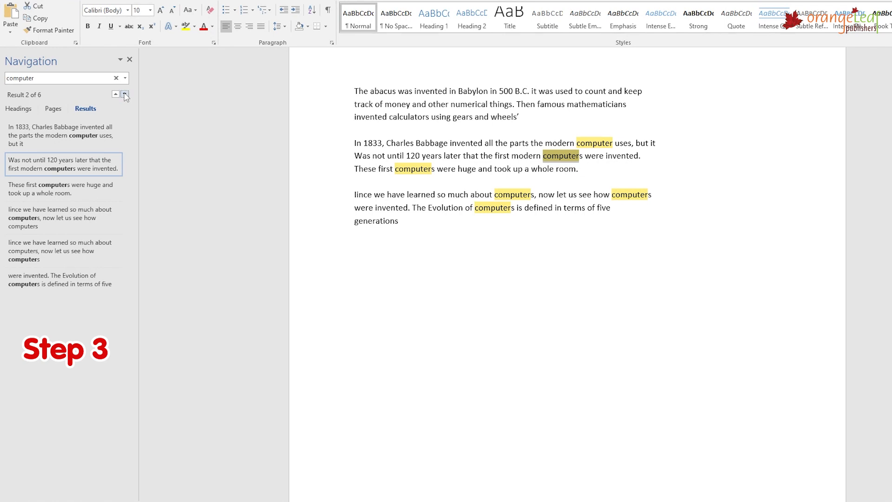
{"action": "left_click", "coordinate": [125, 94]}
{"action": "left_click", "coordinate": [125, 95]}
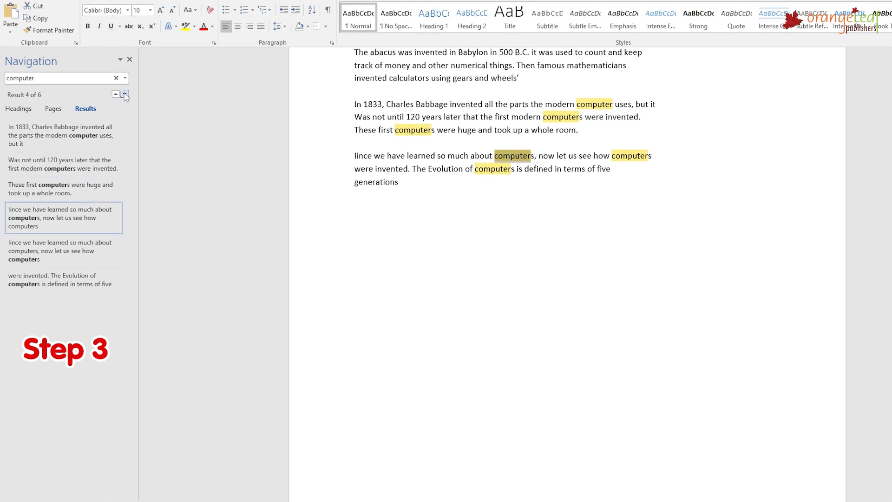
{"action": "left_click", "coordinate": [125, 95]}
{"action": "left_click", "coordinate": [124, 95]}
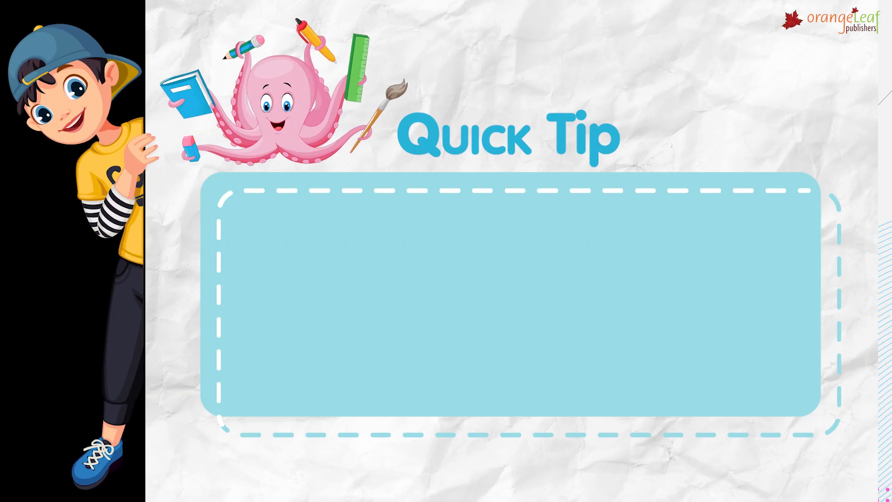
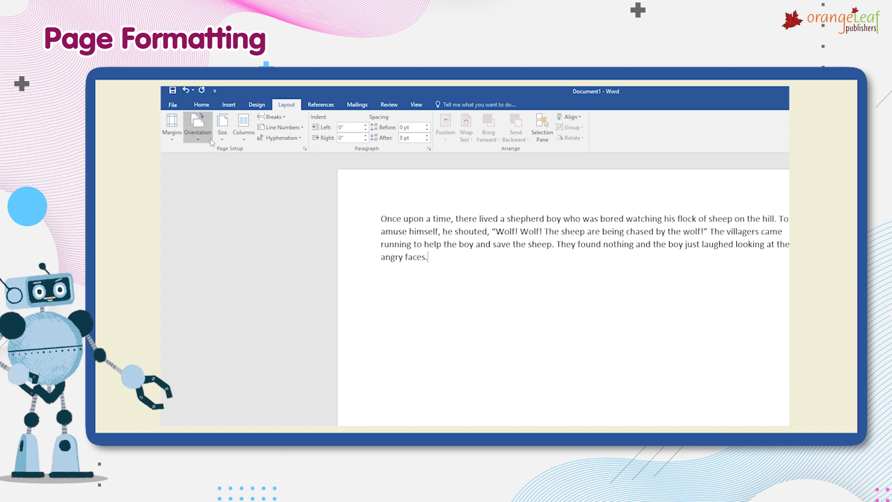
Set the shepherd story's page orientation to landscape
{"action": "left_click", "coordinate": [204, 162]}
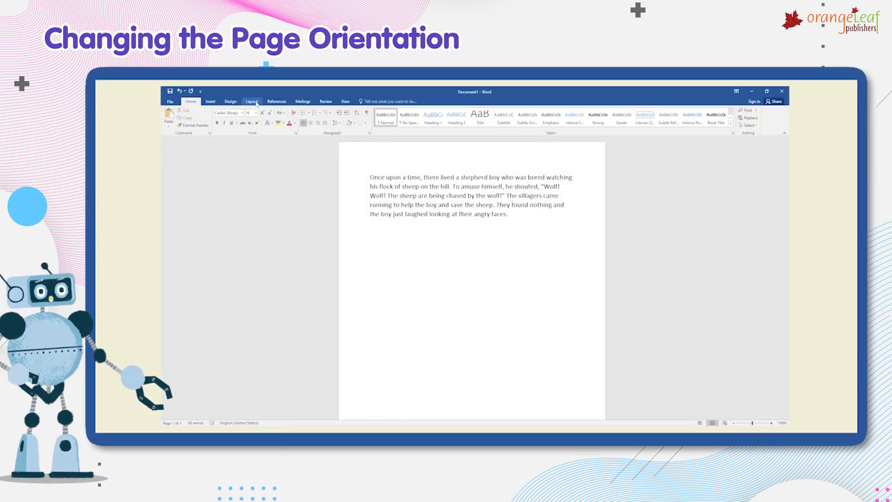
{"action": "left_click", "coordinate": [256, 102]}
{"action": "left_click", "coordinate": [198, 132]}
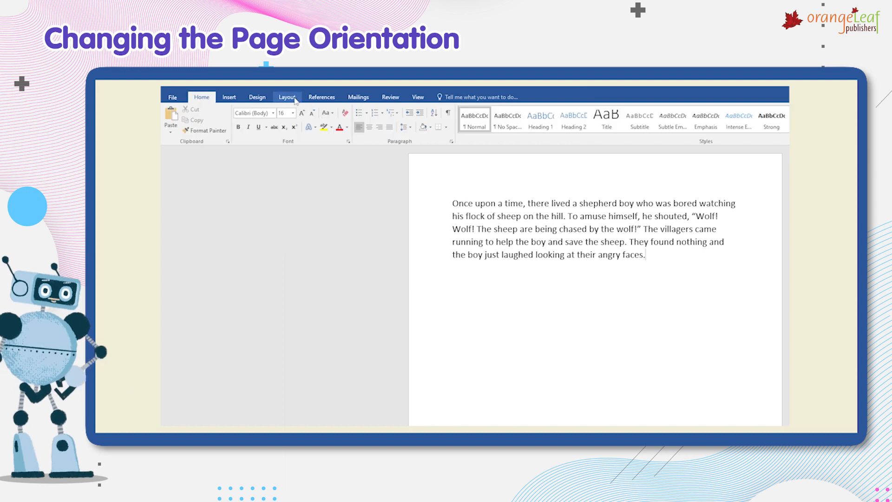
{"action": "left_click", "coordinate": [298, 99]}
{"action": "left_click", "coordinate": [198, 134]}
{"action": "left_click", "coordinate": [204, 170]}
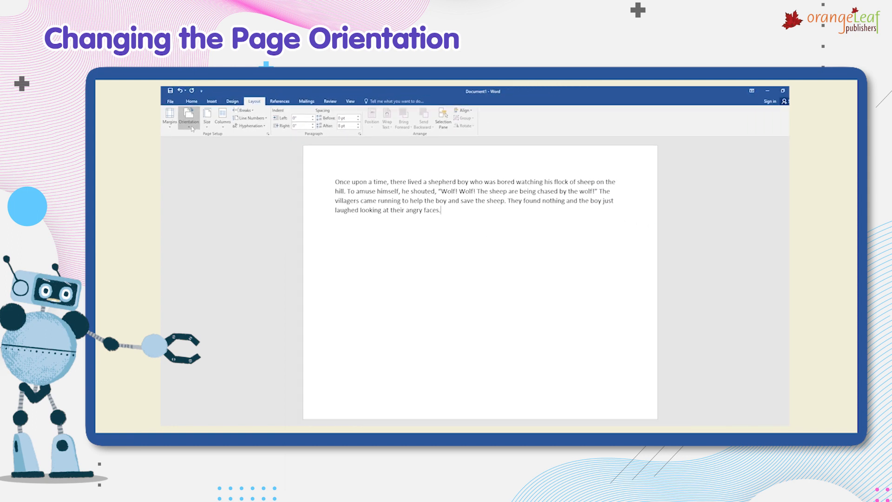
Switch the shepherd story's page to portrait orientation and return it to landscape
{"action": "left_click", "coordinate": [188, 118]}
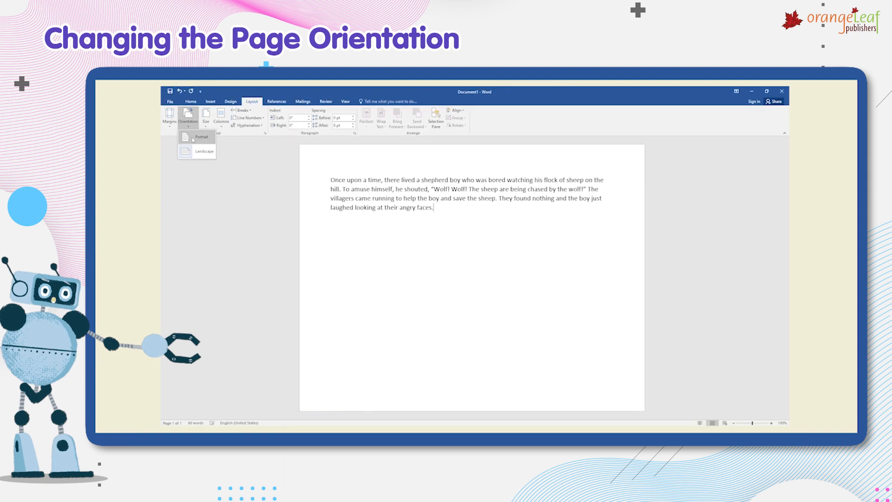
{"action": "left_click", "coordinate": [193, 138]}
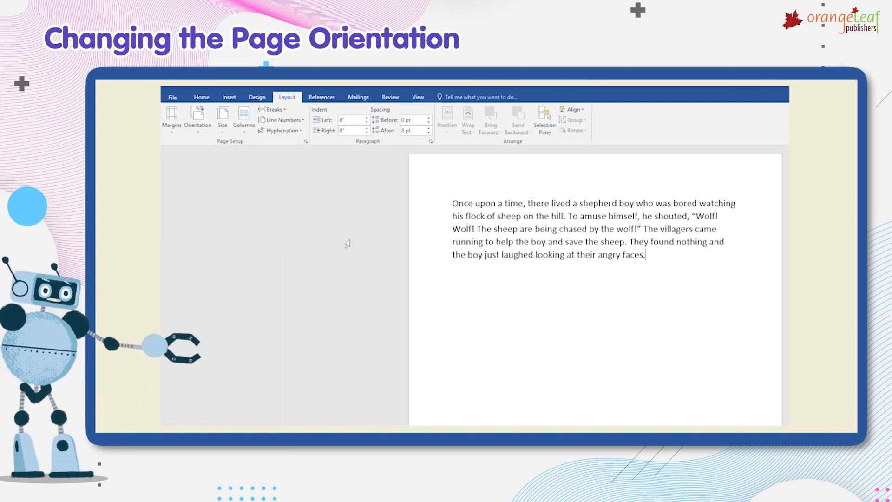
{"action": "left_click", "coordinate": [198, 119]}
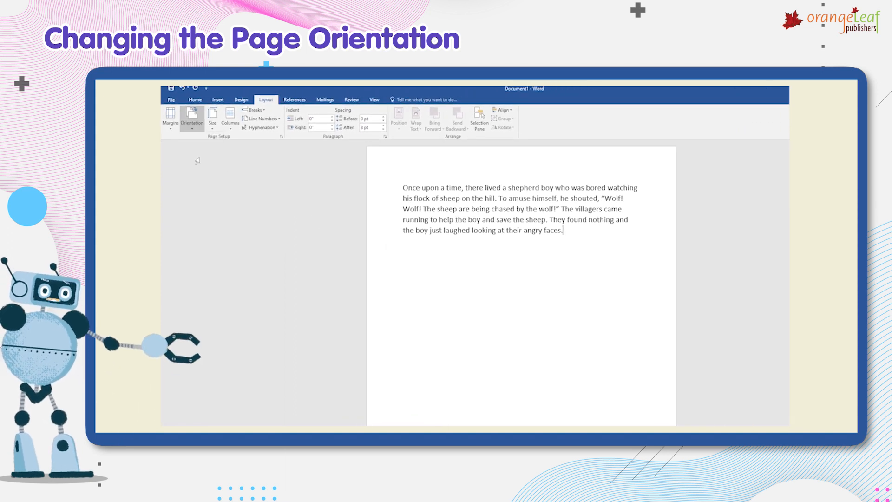
{"action": "left_click", "coordinate": [197, 160]}
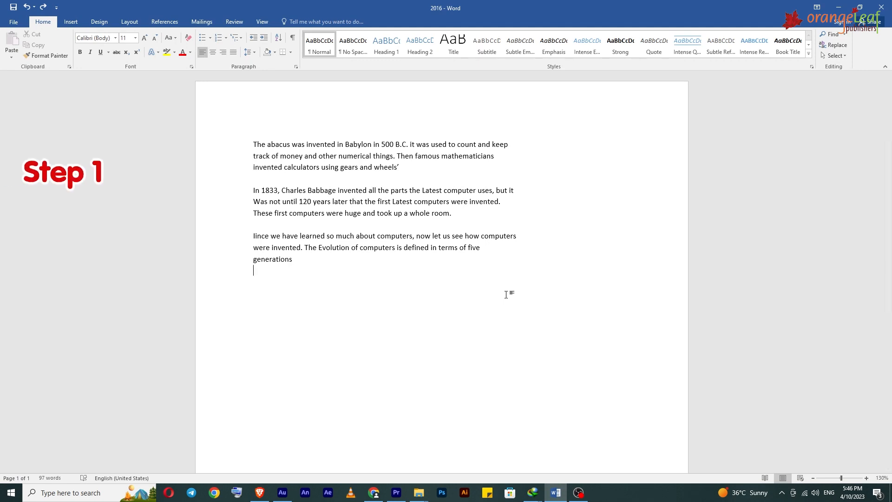
Change the computer history document's page orientation to landscape
{"action": "left_click", "coordinate": [130, 21]}
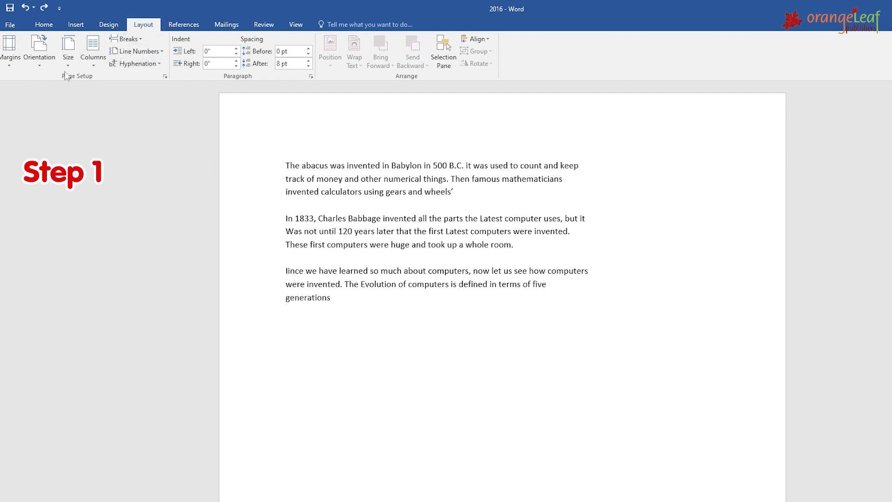
{"action": "left_click", "coordinate": [43, 56]}
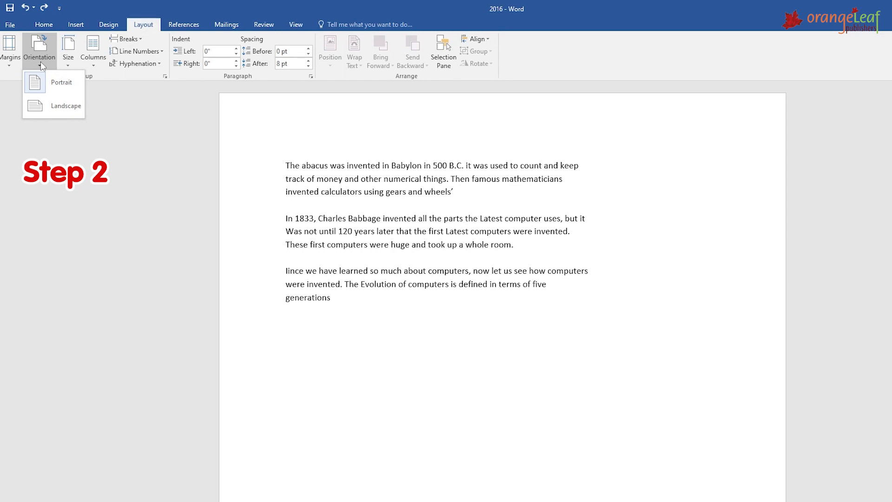
{"action": "left_click", "coordinate": [38, 104]}
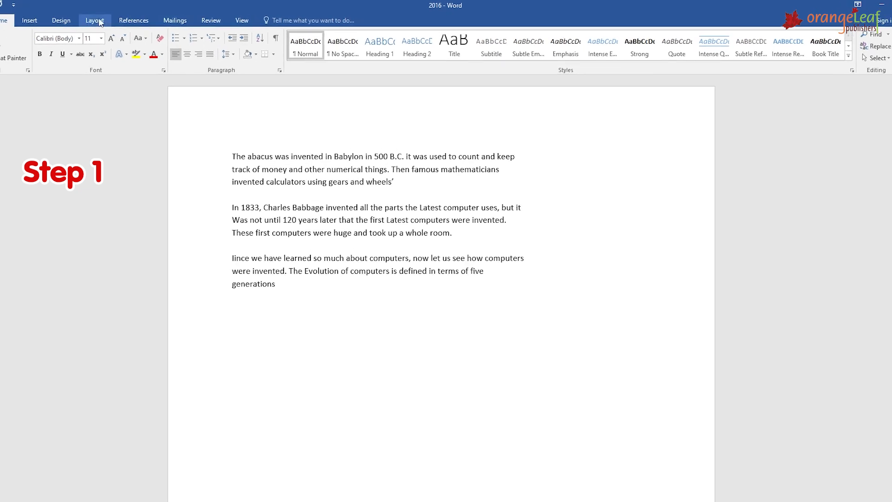
Set the computer history document's paper size to A4, and list the paper sizes for the blank document
{"action": "left_click", "coordinate": [99, 22]}
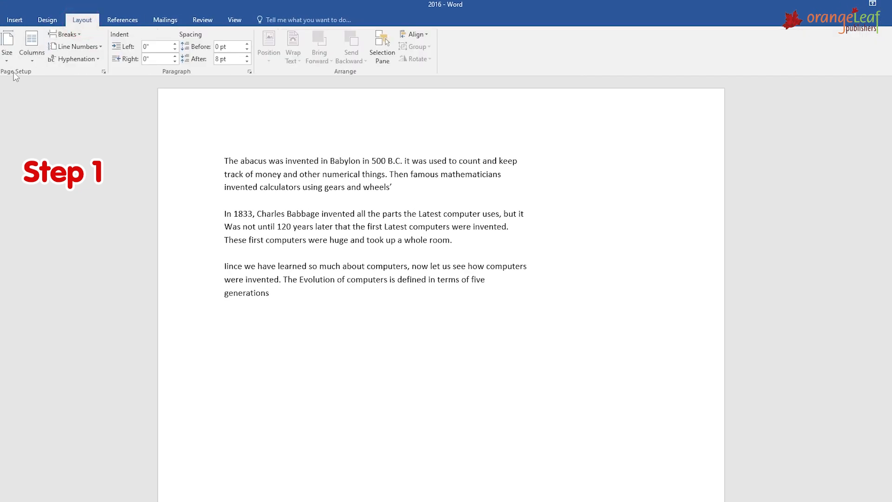
{"action": "left_click", "coordinate": [14, 52]}
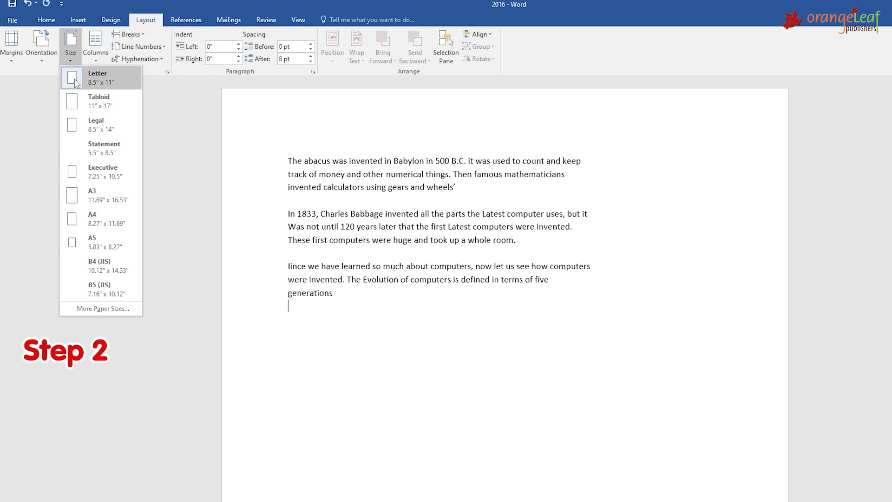
{"action": "left_click", "coordinate": [80, 217]}
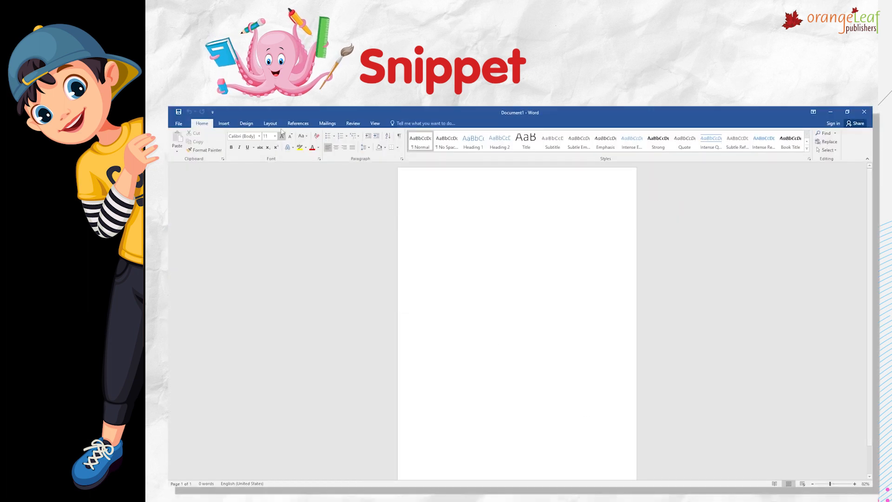
{"action": "left_click", "coordinate": [270, 123]}
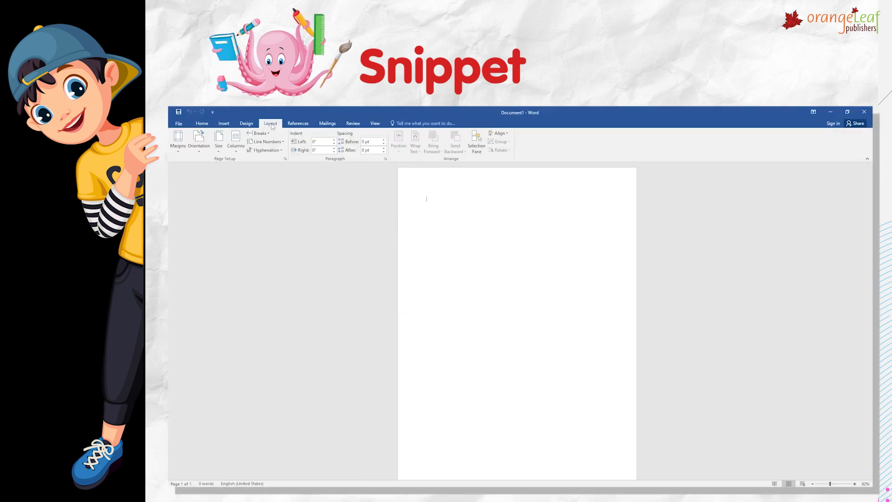
{"action": "left_click", "coordinate": [218, 141]}
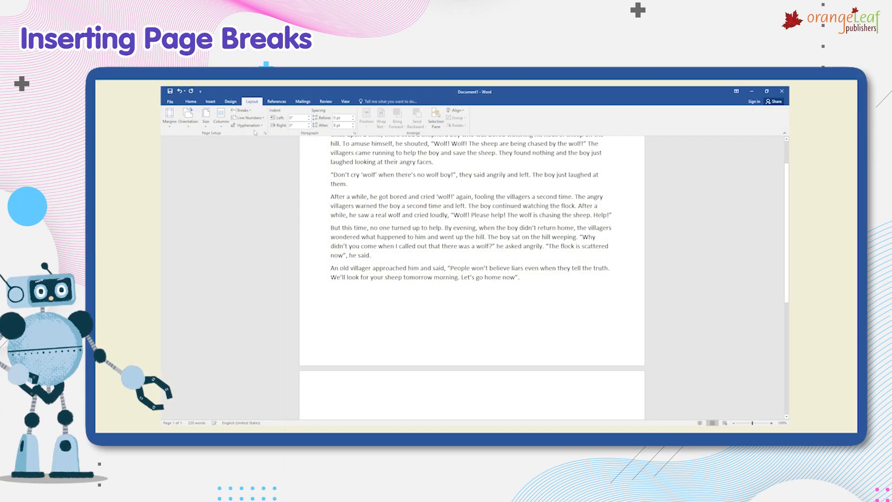
Repeat the shepherd story's opening paragraph at the end of the story and open the break options
{"action": "scroll", "coordinate": [347, 259], "scroll_direction": "down", "scroll_amount": 2}
{"action": "key", "text": "ctrl+v"}
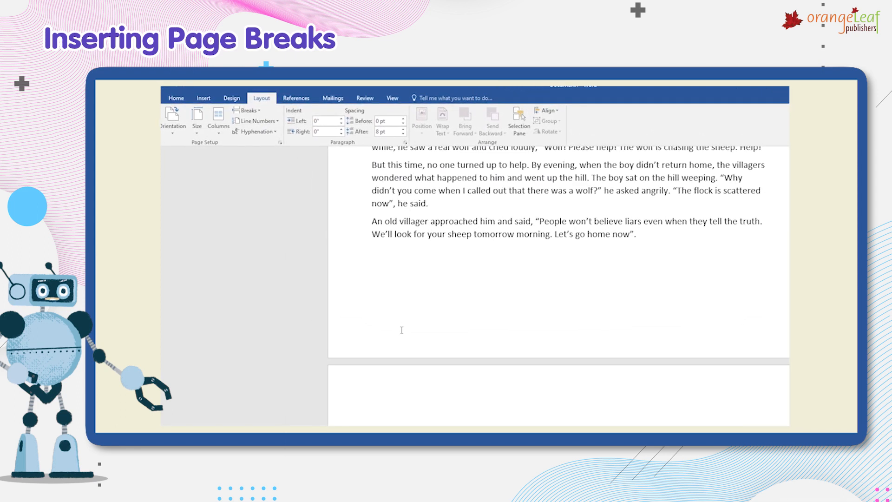
{"action": "scroll", "coordinate": [402, 331], "scroll_direction": "down", "scroll_amount": 5}
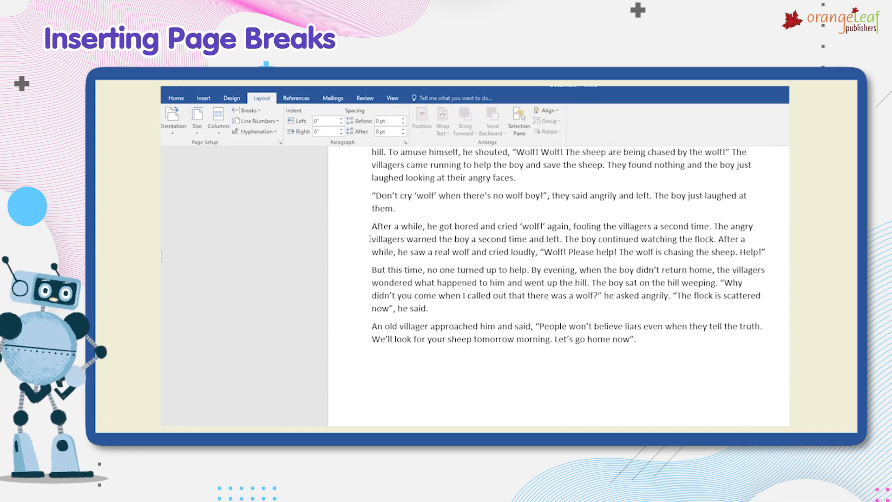
{"action": "type", "text": "Once upon a time, there lived a shepherd boy who was bored watching his flock of sheep on the hill. To amuse himself, he shouted, \"Wolf! Wolf! The sheep are being chased by the wolf!\" The villagers came running to help the boy and save the sheep. They found nothing and the boy just laughed looking at their angry faces. \"Don’t cry ‘wolf’ when there’s no wolf boy!\", they said angrily and left. The boy just laughed at them. After a while, he got bored and cried ‘wolf!’ again, fooling the villagers a second time. The angry villagers warned the boy a second time and left. The boy continued watching the flock. After a while, he saw a real wolf and cried loudly, \"Wolf! Please help! The wolf is chasing the sheep. Help!\" But this time, no one turned up to help. By evening, when the boy didn’t return home, the villagers wondered what happened to him and went up the hill. The boy sat on the hill weeping. \"Why didn’t you come when I called out that there was a wolf?\" he asked angrily. \"The flock is scattered now\", he said. An old villager approached him and said, \"People won’t believe liars even when they tell the truth. We’ll look for your sheep tomorrow morning. Let’s go home now\"."}
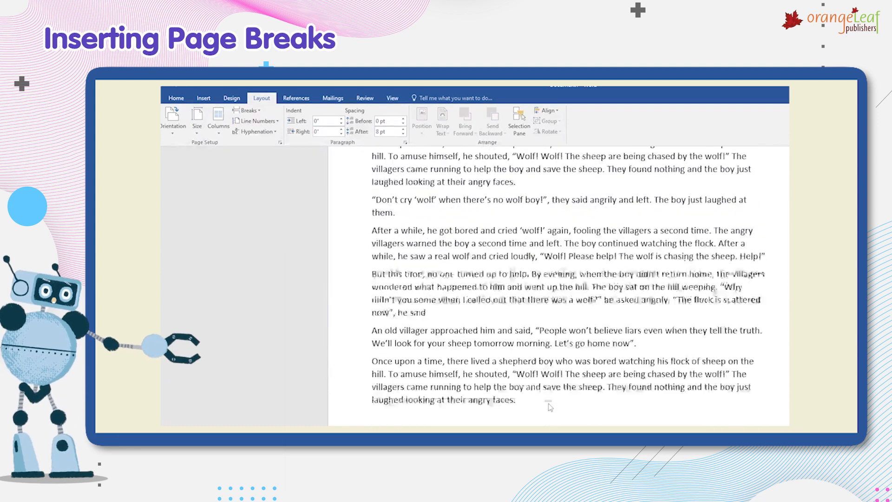
{"action": "scroll", "coordinate": [550, 407], "scroll_direction": "down", "scroll_amount": 5}
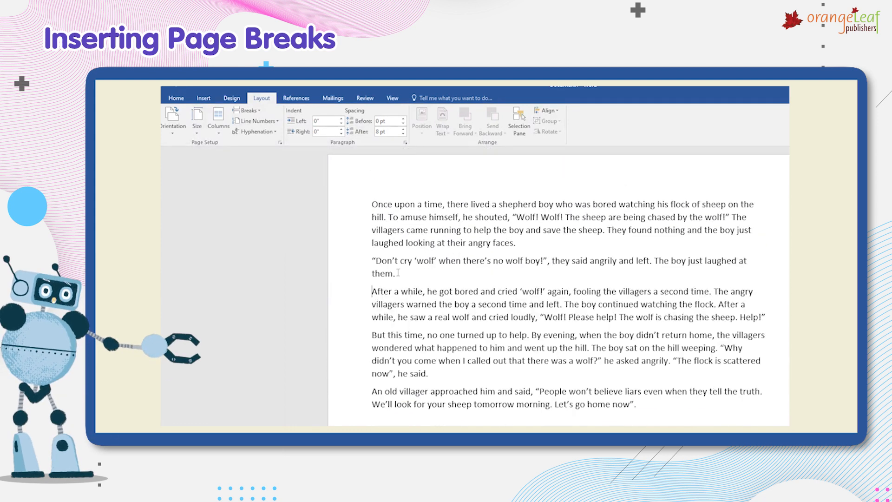
{"action": "left_click", "coordinate": [247, 110]}
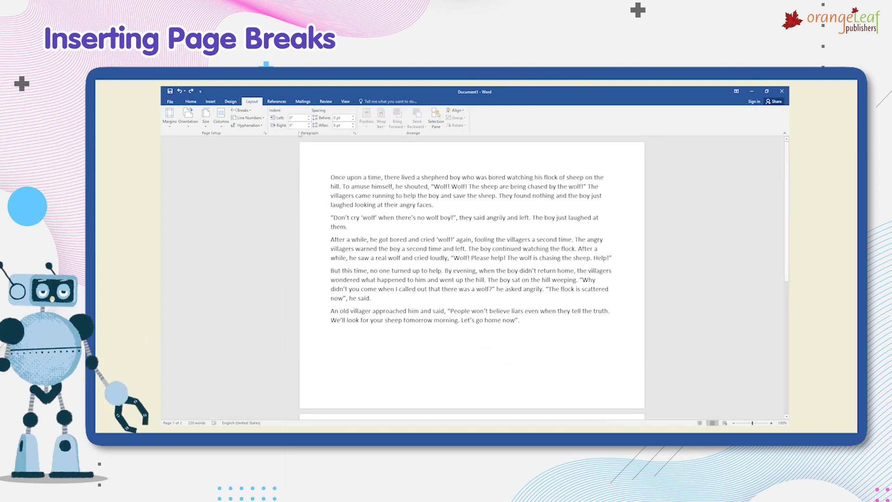
{"action": "type", "text": "Once upon a time, there lived a shepherd boy who was bored watching his flock of sheep on the hill. To amuse himself, he shouted, \"Wolf! Wolf! The sheep are being chased by the wolf!\" The villagers came running to help the boy and save the sheep. They found nothing and the boy just laughed looking at their angry faces. \"Don’t cry ‘wolf’ when there’s no wolf boy!\", they said angrily and left. The boy just laughed at them. After a while, he got bored and cried ‘wolf!’ again, fooling the villagers a second time. The angry villagers warned the boy a second time and left. The boy continued watching the flock. After a while, he saw a real wolf and cried loudly, \"Wolf! Please help! The wolf is chasing the sheep. Help!\" But this time, no one turned up to help. By evening, when the boy didn’t return home, the villagers wondered what happened to him and went up the hill. The boy sat on the hill weeping. \"Why didn’t you come when I called out that there was a wolf?\" he asked angrily. \"The flock is scattered now\", he said. An old villager approached him and said, \"People won’t believe liars even when they tell the truth. We’ll look for your sheep tomorrow morning. Let’s go home now\"."}
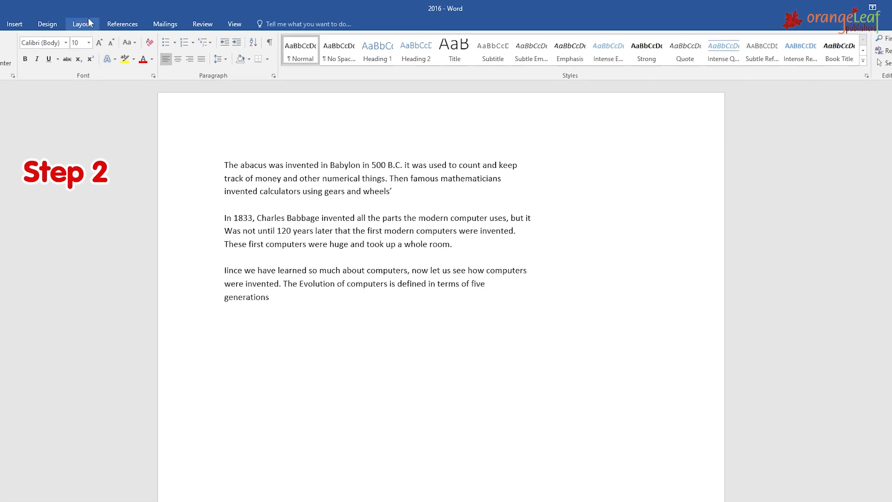
Insert a page break after the last paragraph of the computer history document
{"action": "left_click", "coordinate": [85, 22]}
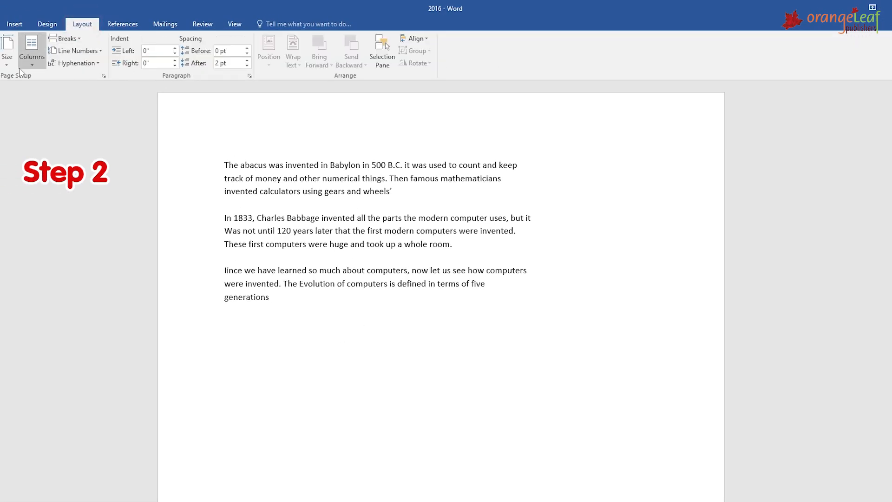
{"action": "left_click", "coordinate": [79, 38]}
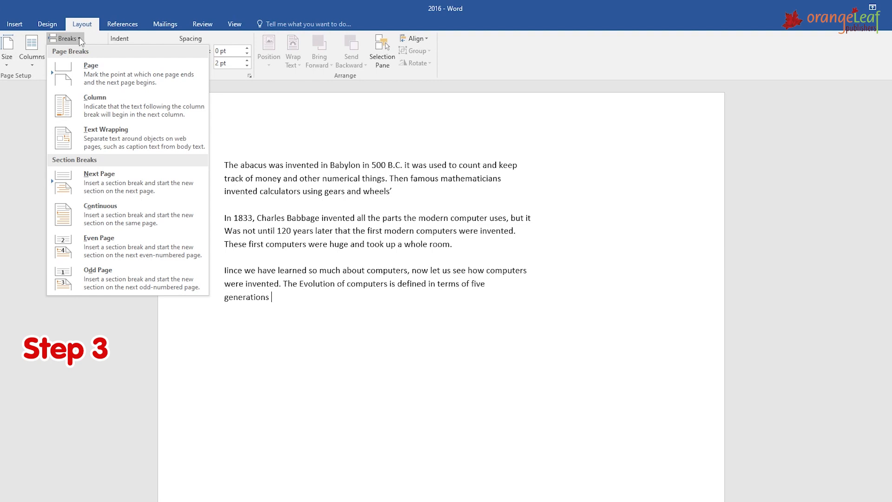
{"action": "left_click", "coordinate": [88, 71]}
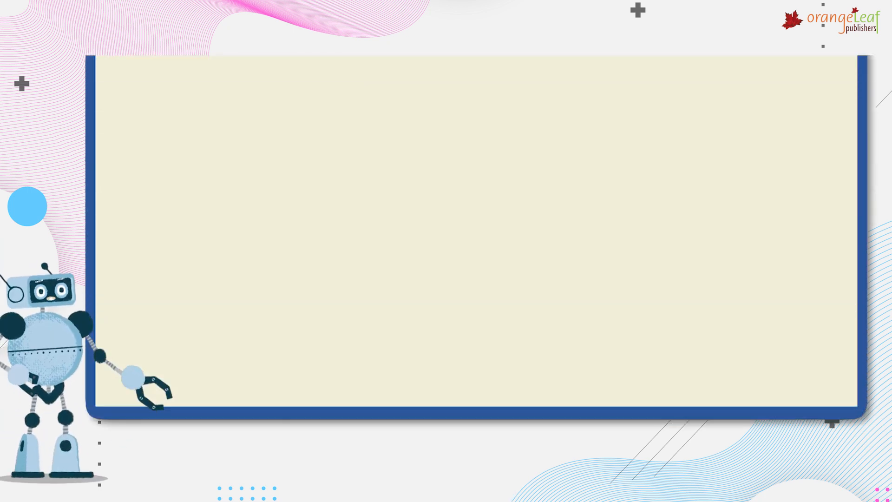
Try the Narrow and Moderate margin presets on the shepherd story and apply the Office 2003 Default margins
{"action": "left_click", "coordinate": [176, 137]}
{"action": "left_click", "coordinate": [170, 119]}
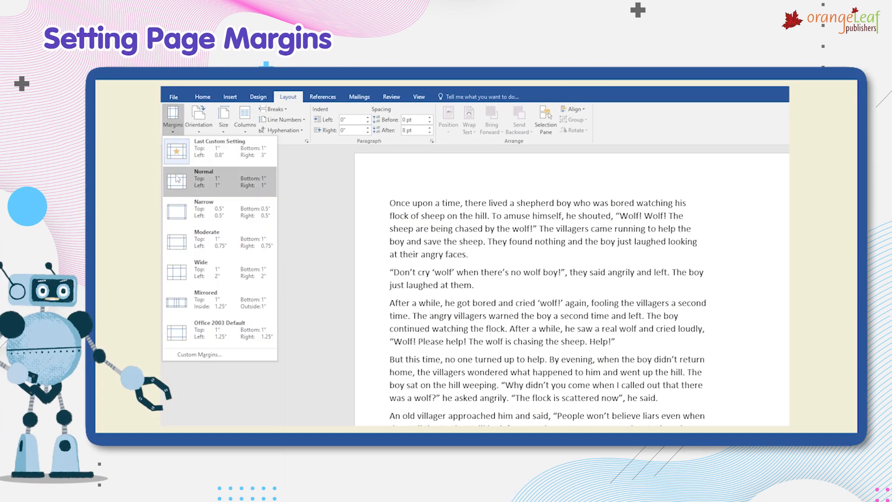
{"action": "left_click", "coordinate": [174, 185]}
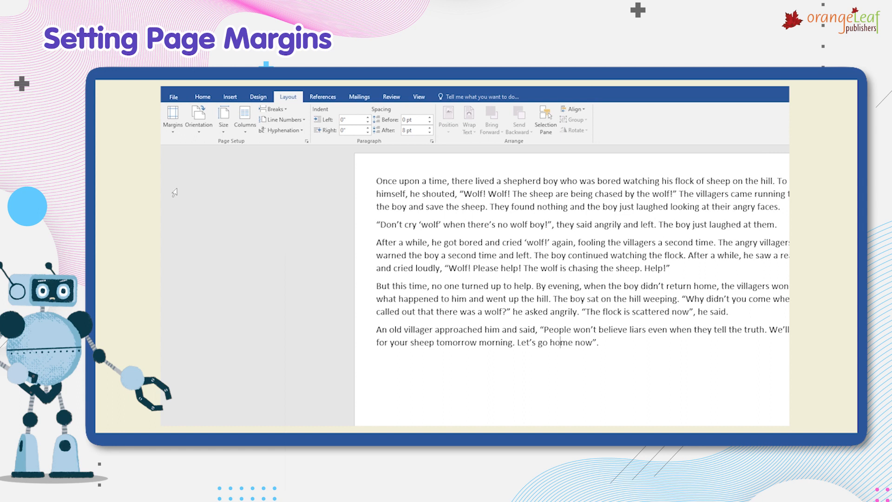
{"action": "left_click", "coordinate": [175, 126]}
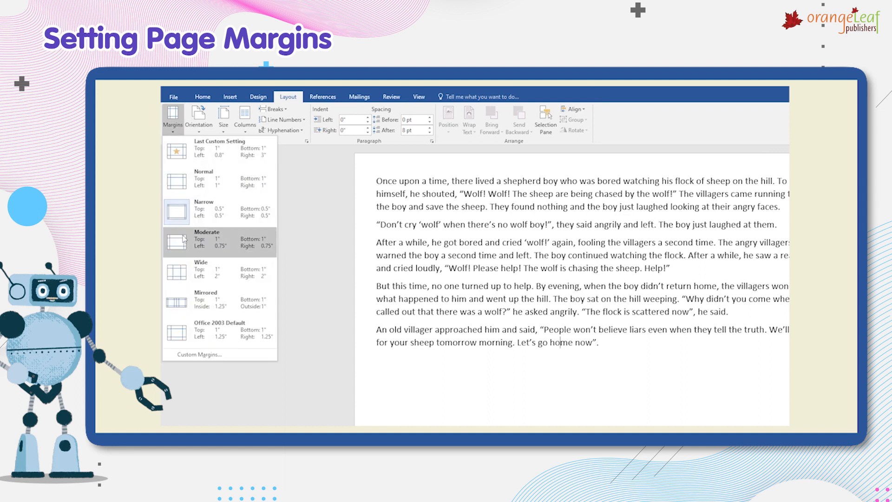
{"action": "left_click", "coordinate": [184, 242]}
{"action": "left_click", "coordinate": [176, 129]}
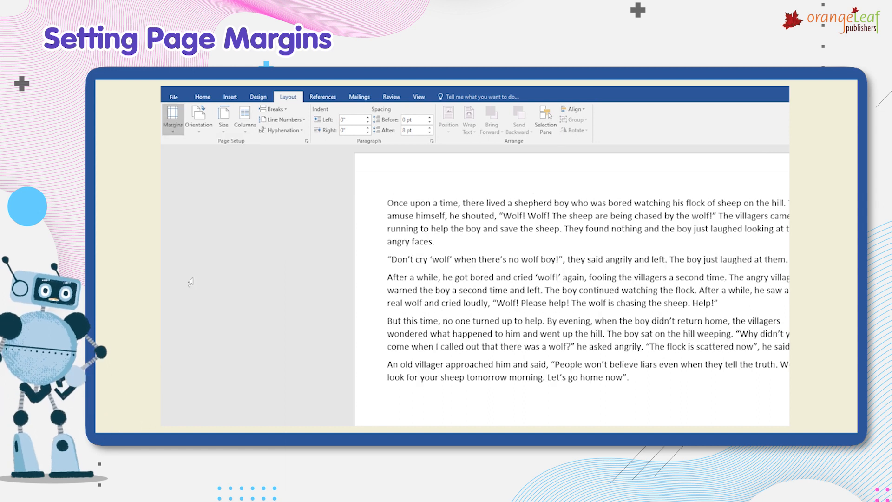
{"action": "left_click", "coordinate": [193, 277]}
Enlarge the shepherd story's top and left page margins with custom margin settings, and bring up the margin presets again
{"action": "left_click", "coordinate": [174, 126]}
{"action": "left_click", "coordinate": [199, 355]}
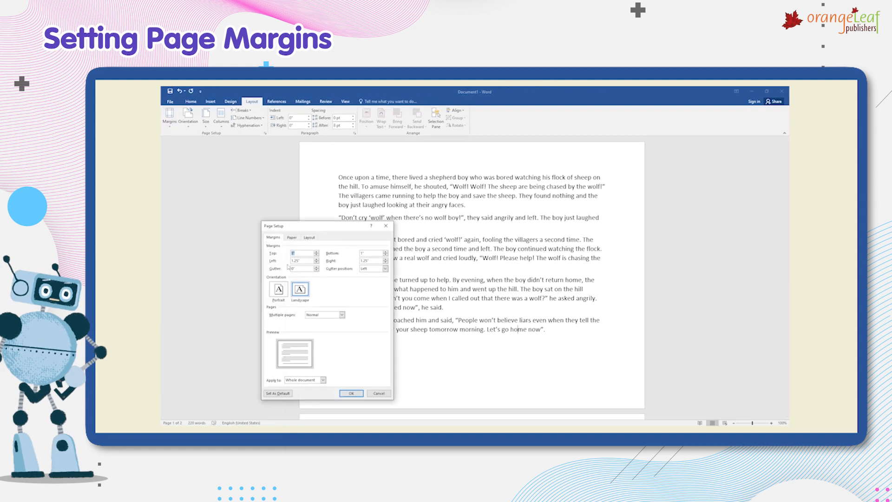
{"action": "left_click", "coordinate": [312, 214]}
{"action": "left_click", "coordinate": [312, 223]}
{"action": "left_click", "coordinate": [312, 215]}
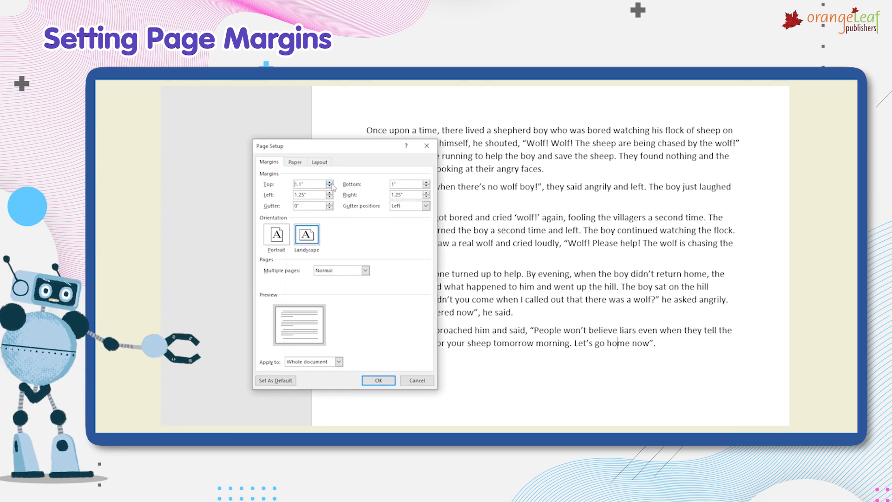
{"action": "left_click", "coordinate": [329, 183]}
{"action": "left_click", "coordinate": [379, 381]}
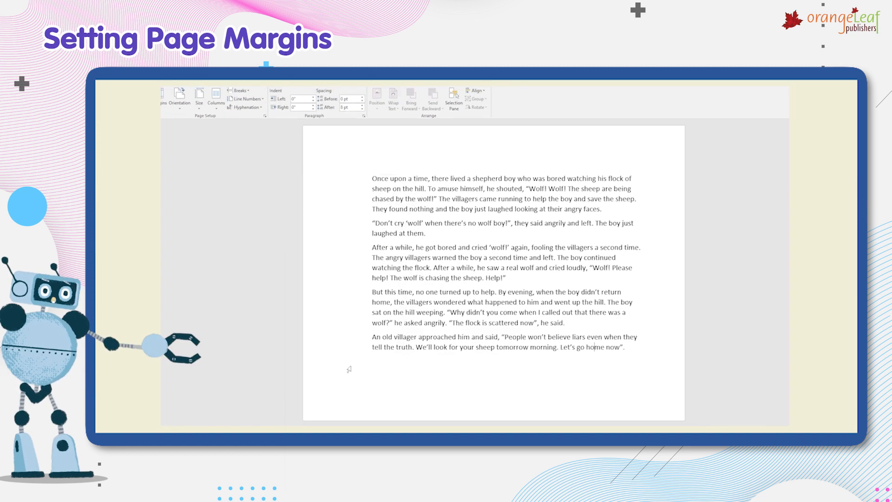
{"action": "left_click", "coordinate": [175, 122]}
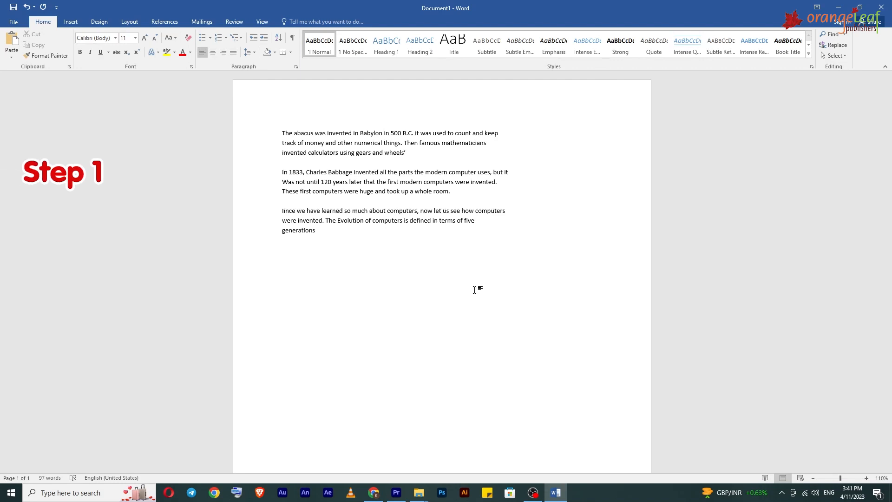
Apply custom margins to the whole computer history document, setting the top margin to 1.1" and adjusting the left margin
{"action": "left_click", "coordinate": [131, 21]}
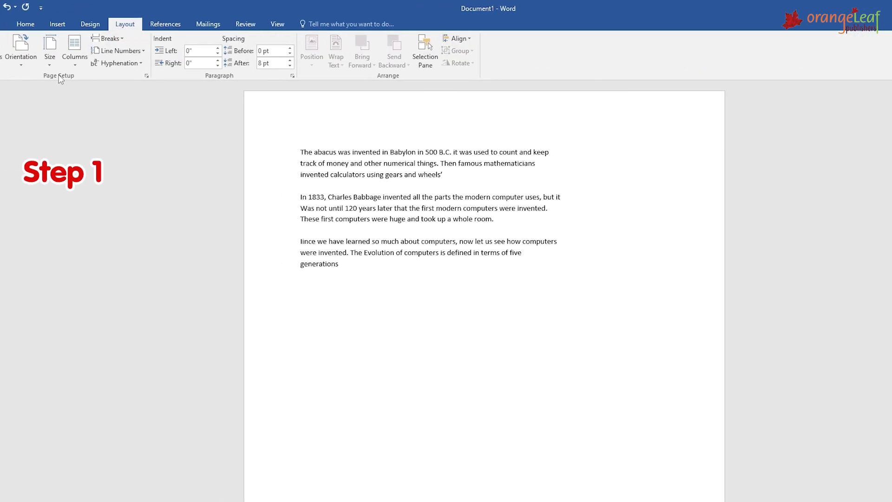
{"action": "left_click", "coordinate": [10, 57]}
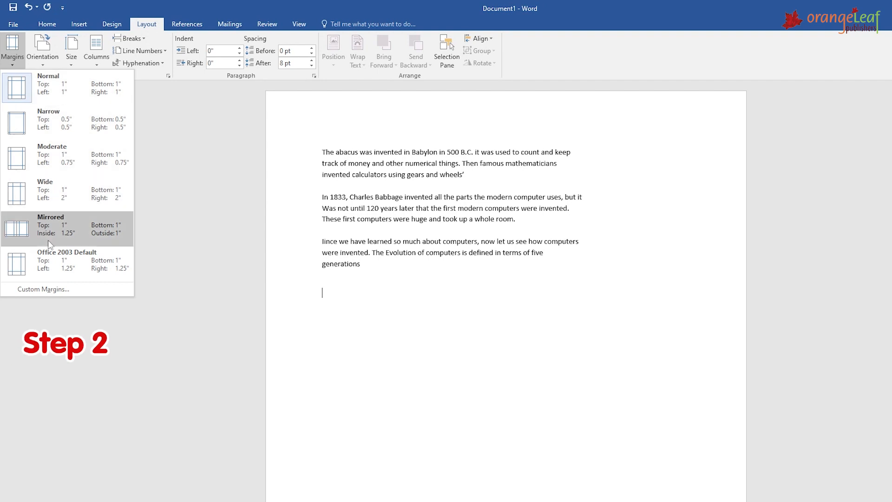
{"action": "left_click", "coordinate": [55, 289]}
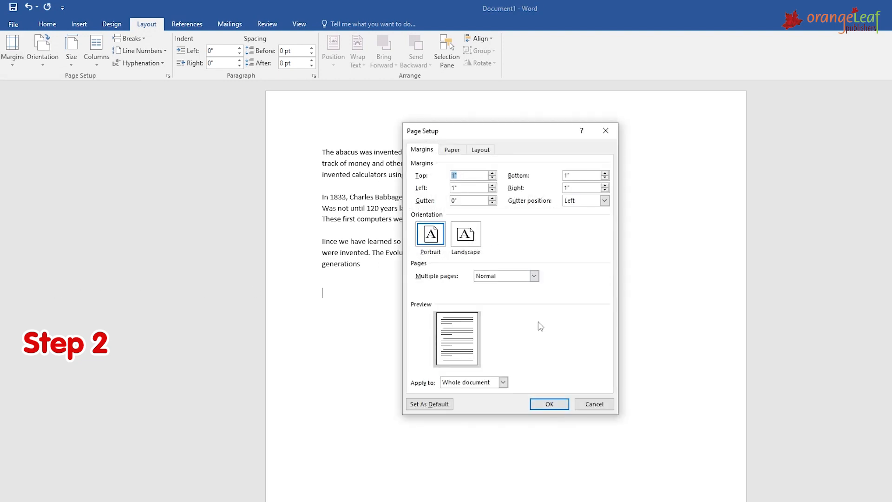
{"action": "left_click", "coordinate": [492, 173]}
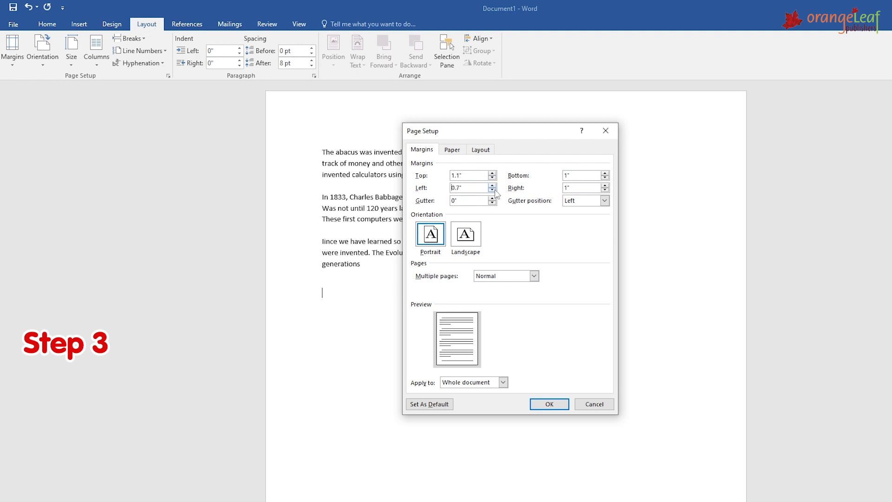
{"action": "left_click", "coordinate": [493, 185]}
{"action": "left_click", "coordinate": [542, 402]}
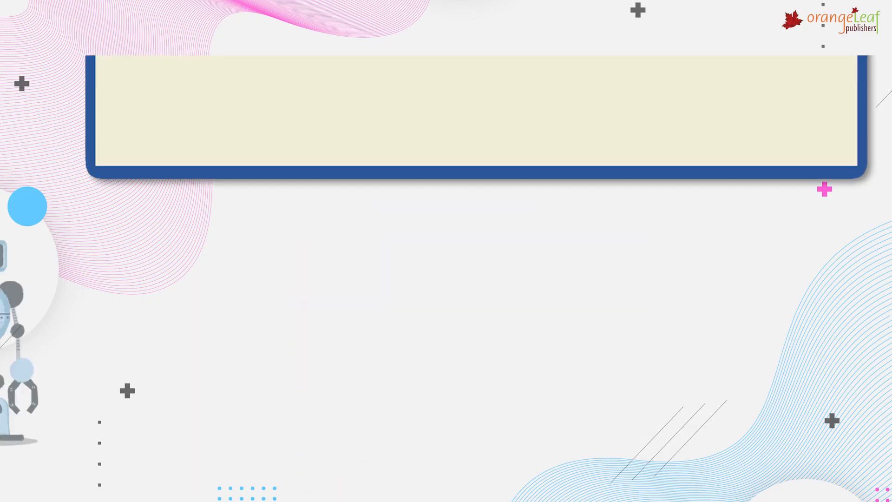
Try the two-column and three-column layouts on the shepherd story
{"action": "left_click", "coordinate": [226, 122]}
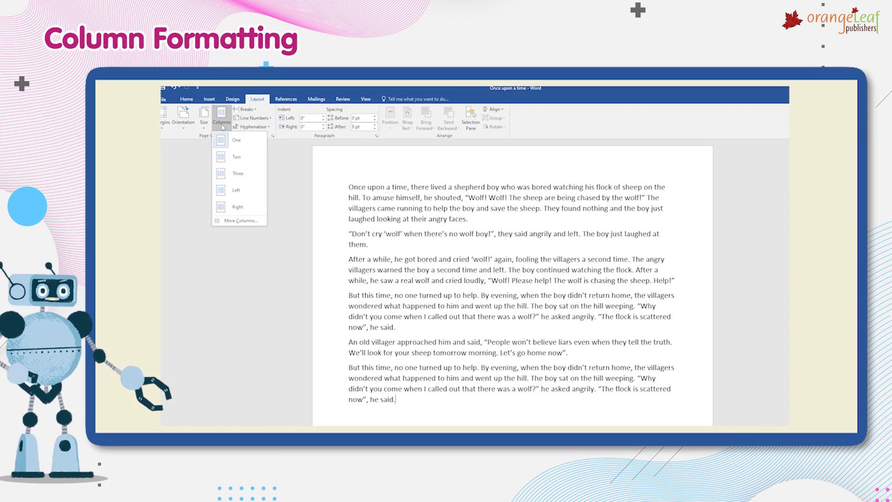
{"action": "left_click", "coordinate": [223, 151]}
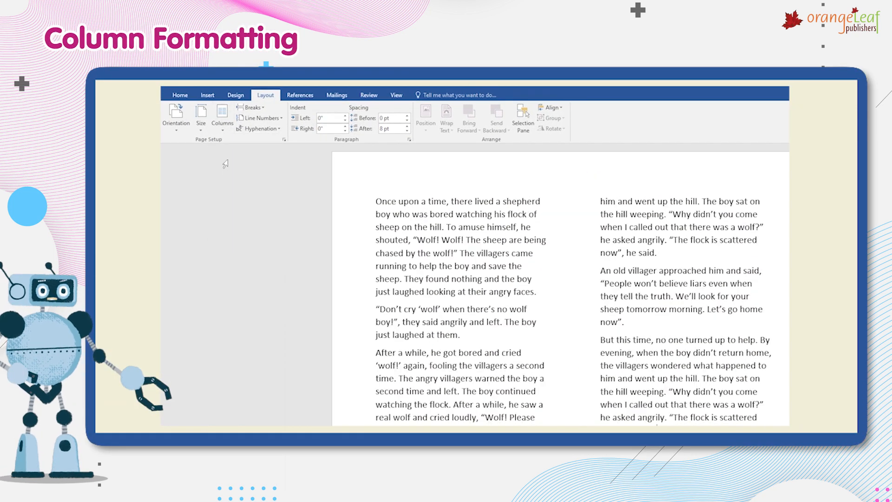
{"action": "left_click", "coordinate": [222, 119]}
{"action": "left_click", "coordinate": [234, 183]}
{"action": "scroll", "coordinate": [237, 245], "scroll_direction": "up", "scroll_amount": 5}
Apply the Left column preset to the shepherd story, and switch it to the Right preset
{"action": "left_click", "coordinate": [222, 119]}
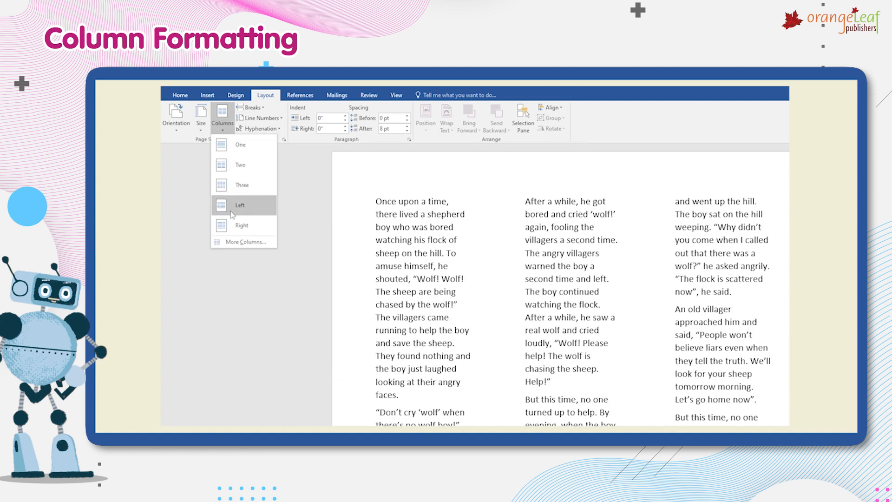
{"action": "left_click", "coordinate": [233, 214]}
{"action": "left_click", "coordinate": [222, 119]}
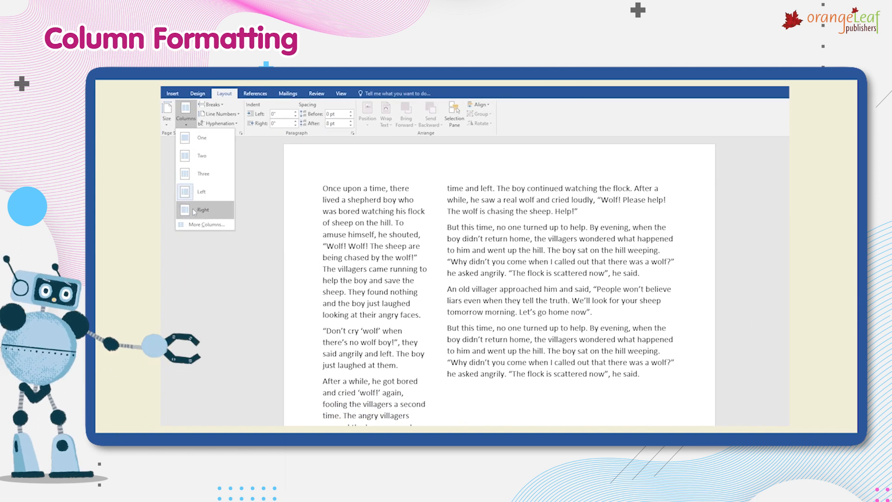
{"action": "left_click", "coordinate": [194, 211]}
Set the spacing between the shepherd story's two unequal columns to 0.8" in the custom column settings
{"action": "left_click", "coordinate": [186, 112]}
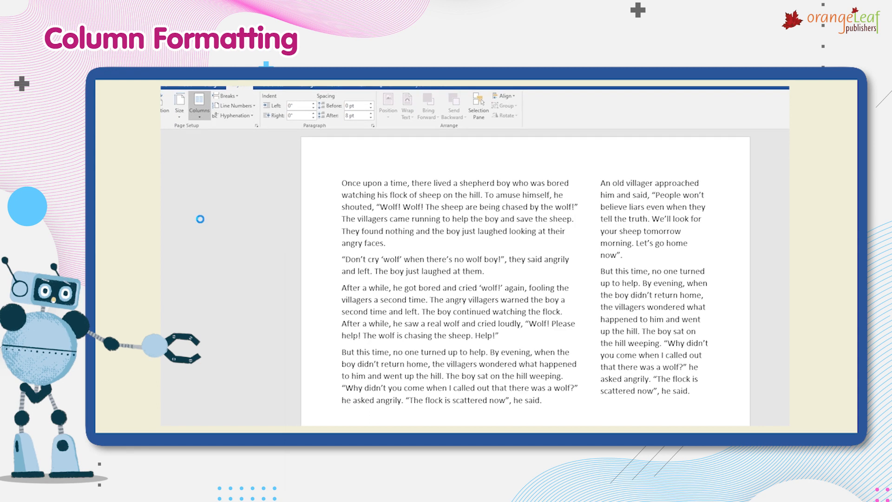
{"action": "left_click", "coordinate": [200, 225]}
{"action": "left_click", "coordinate": [302, 254]}
{"action": "left_click", "coordinate": [301, 254]}
{"action": "left_click", "coordinate": [302, 255]}
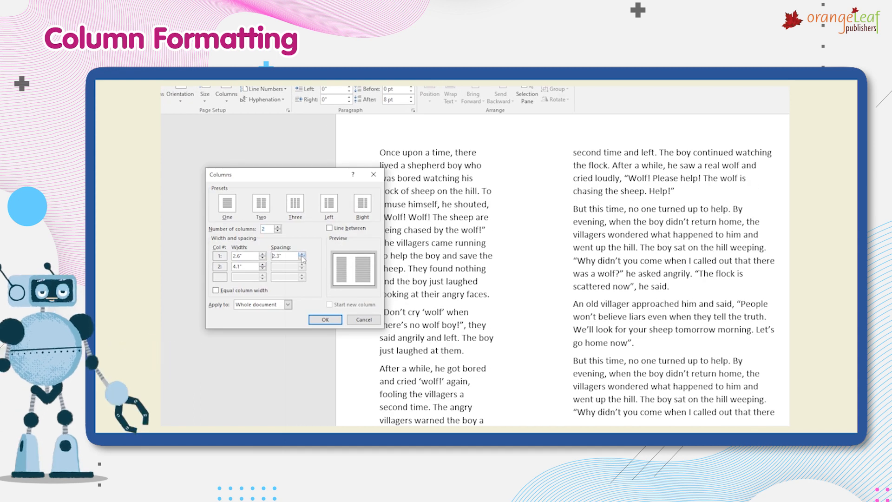
{"action": "left_click", "coordinate": [302, 258]}
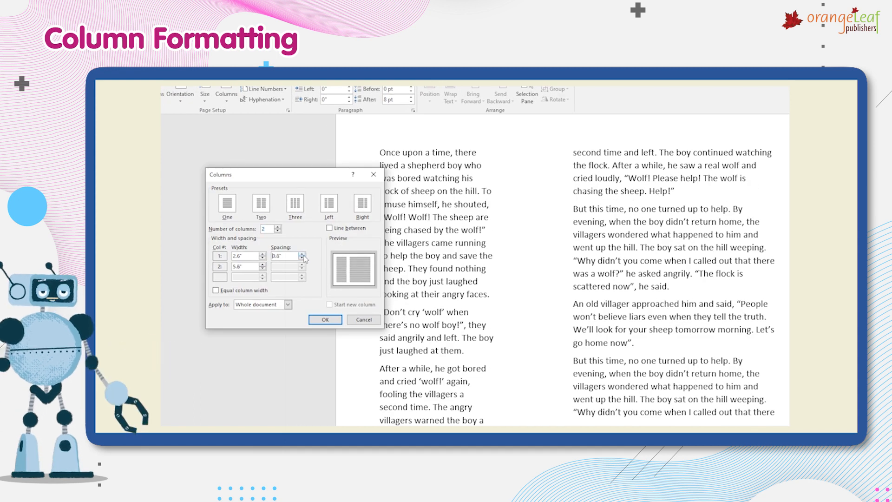
{"action": "left_click", "coordinate": [325, 319]}
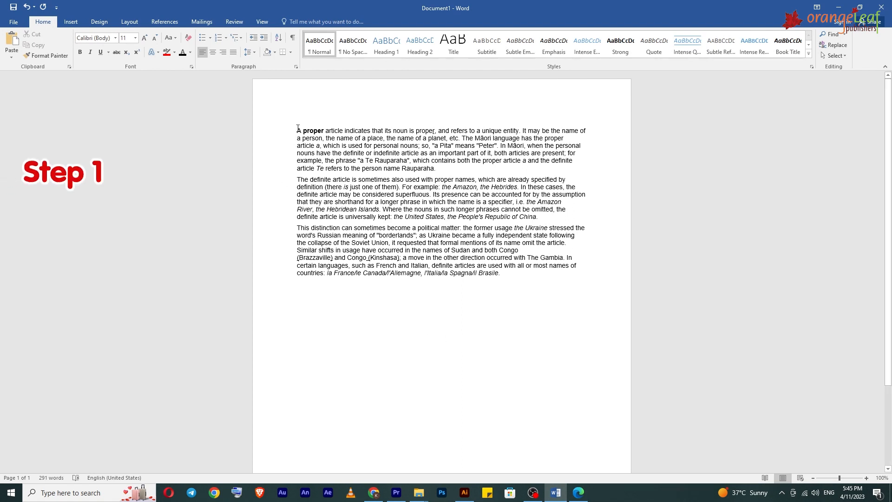
Place the cursor at the end of the proper article document's first paragraph and format the text in two columns
{"action": "left_click", "coordinate": [440, 168]}
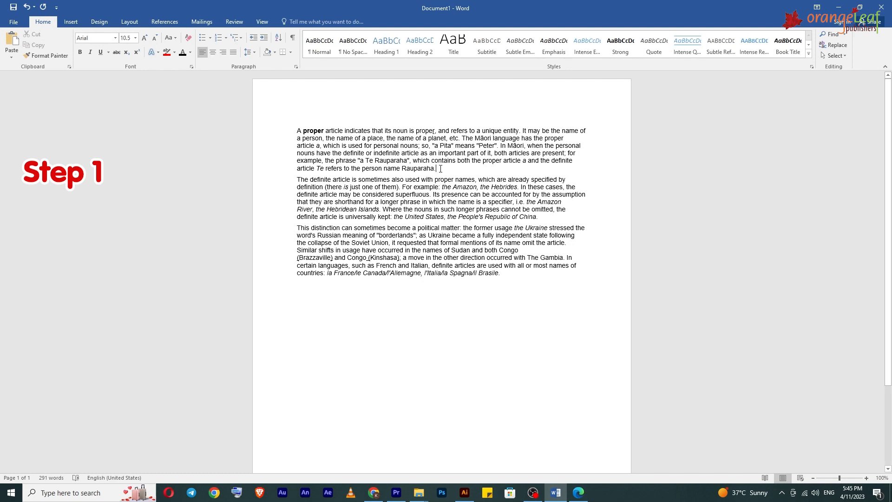
{"action": "left_click", "coordinate": [127, 22]}
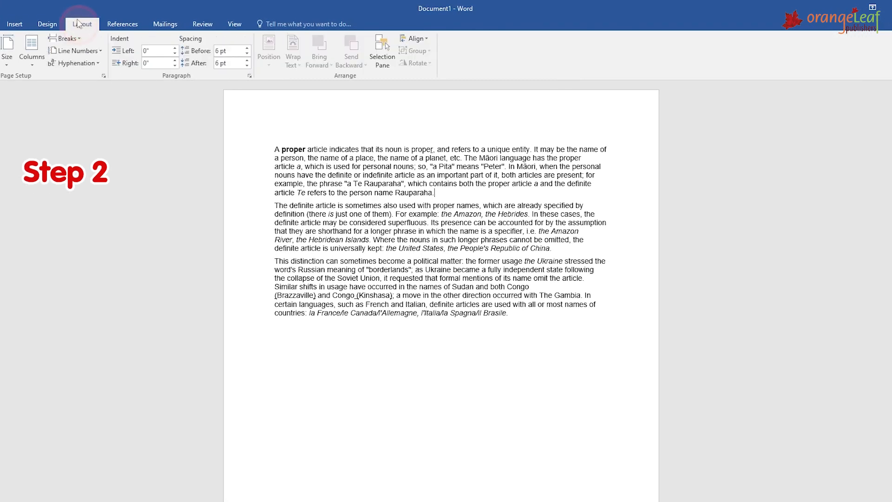
{"action": "left_click", "coordinate": [32, 56]}
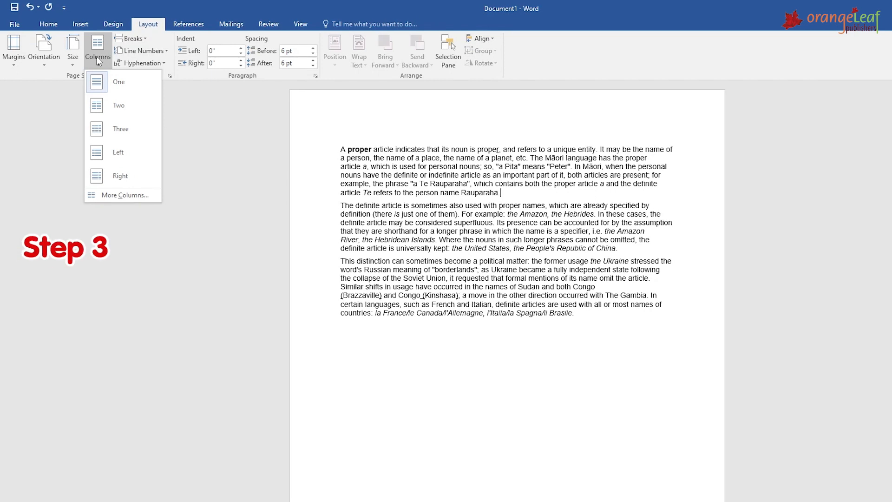
{"action": "left_click", "coordinate": [112, 105]}
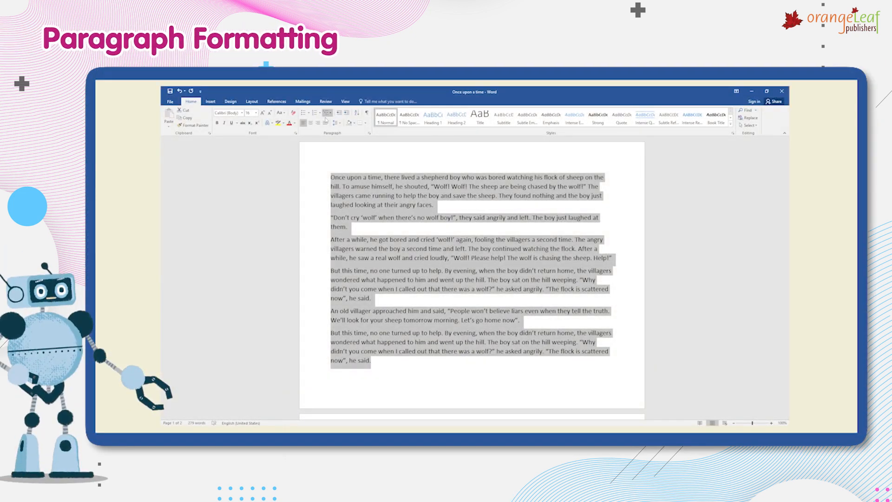
Select all of the shepherd story's paragraphs, give them Justified alignment and increase their left indentation
{"action": "left_click", "coordinate": [326, 123]}
{"action": "left_click_drag", "start_coordinate": [331, 178], "coordinate": [355, 352]}
{"action": "left_click", "coordinate": [370, 133]}
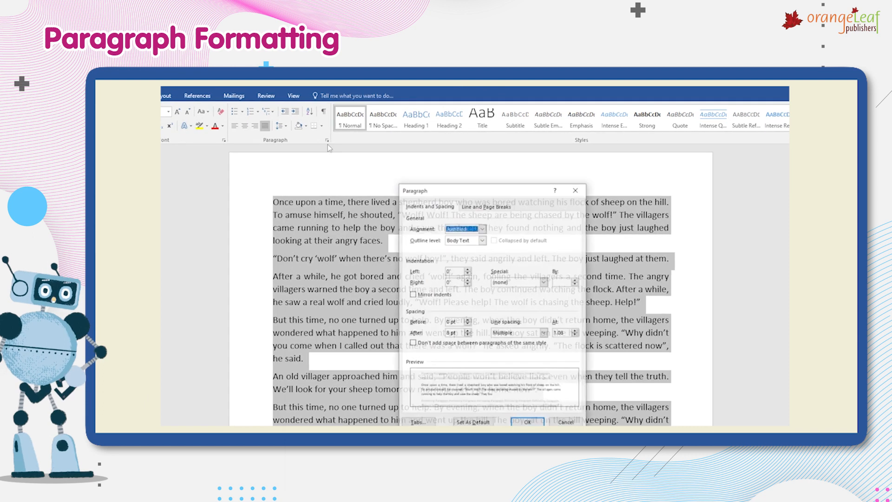
{"action": "left_click_drag", "start_coordinate": [438, 192], "coordinate": [121, 176]}
{"action": "left_click", "coordinate": [275, 206]}
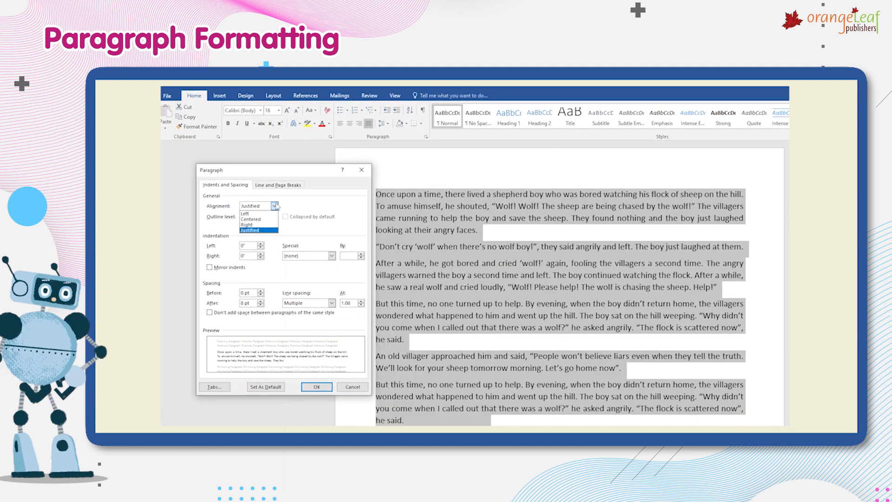
{"action": "left_click", "coordinate": [250, 230]}
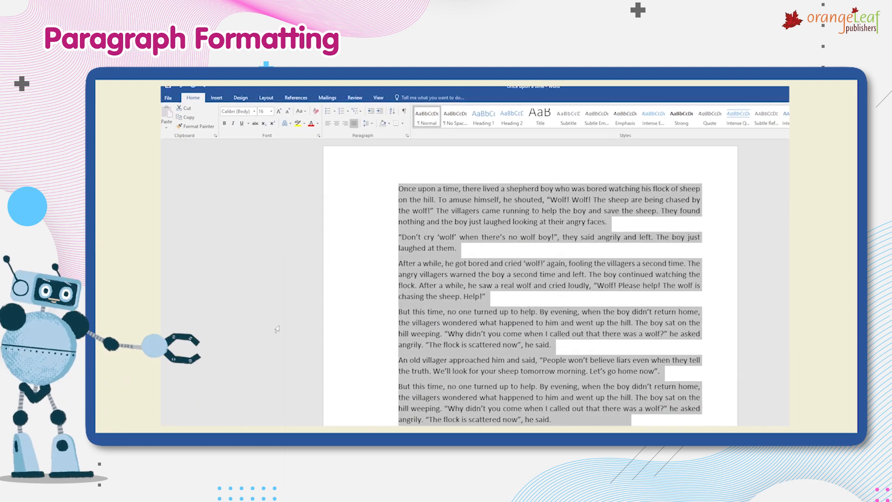
{"action": "left_click", "coordinate": [339, 123]}
{"action": "left_click", "coordinate": [357, 123]}
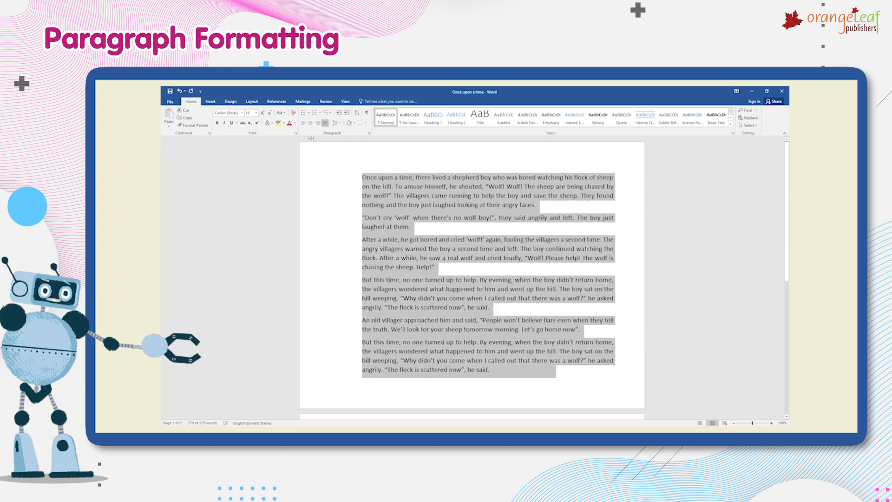